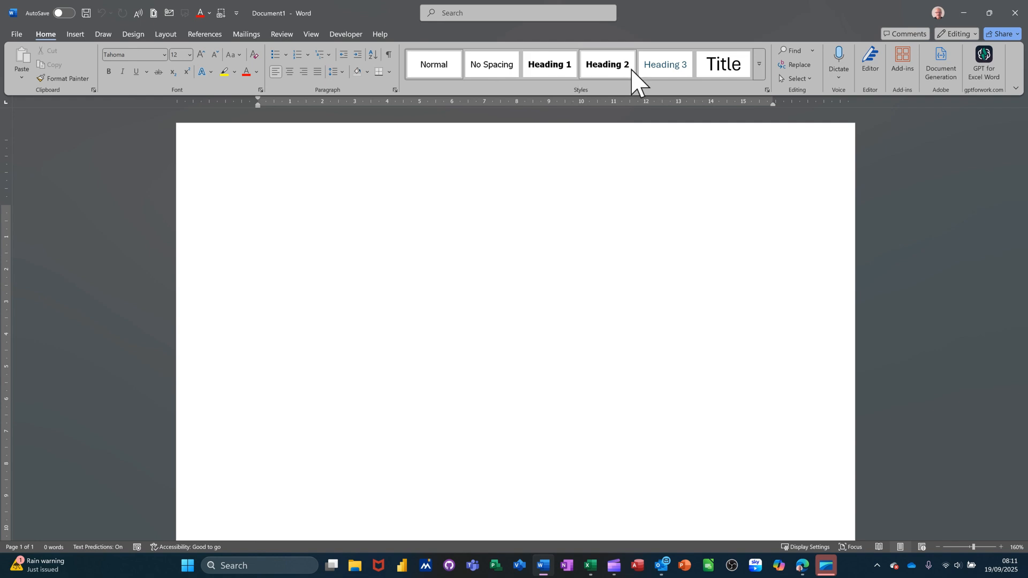
Modify the Heading 1 style to apply to new documents based on this template, accepting its existing paragraph settings
left_click(760, 69)
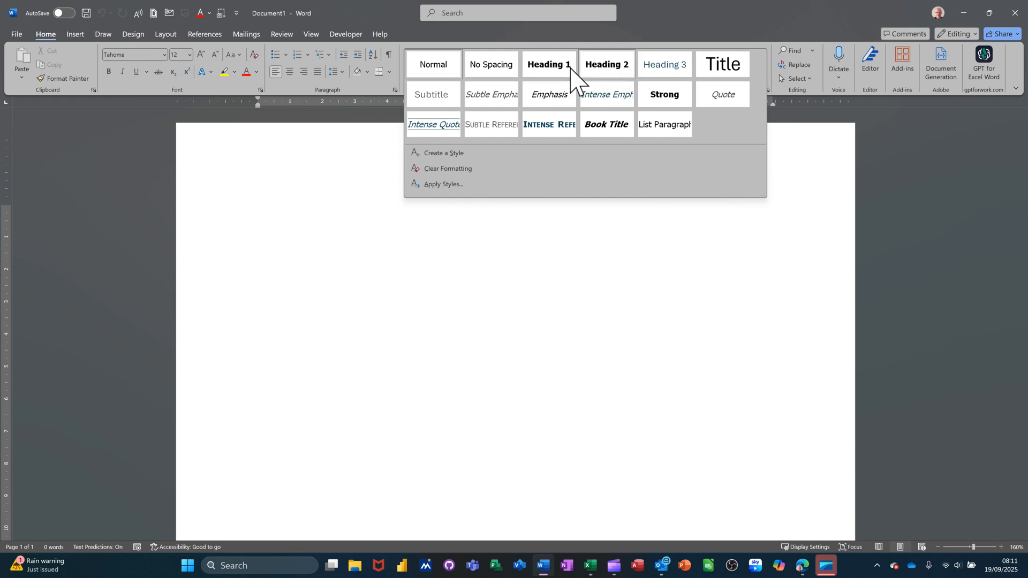
right_click(541, 66)
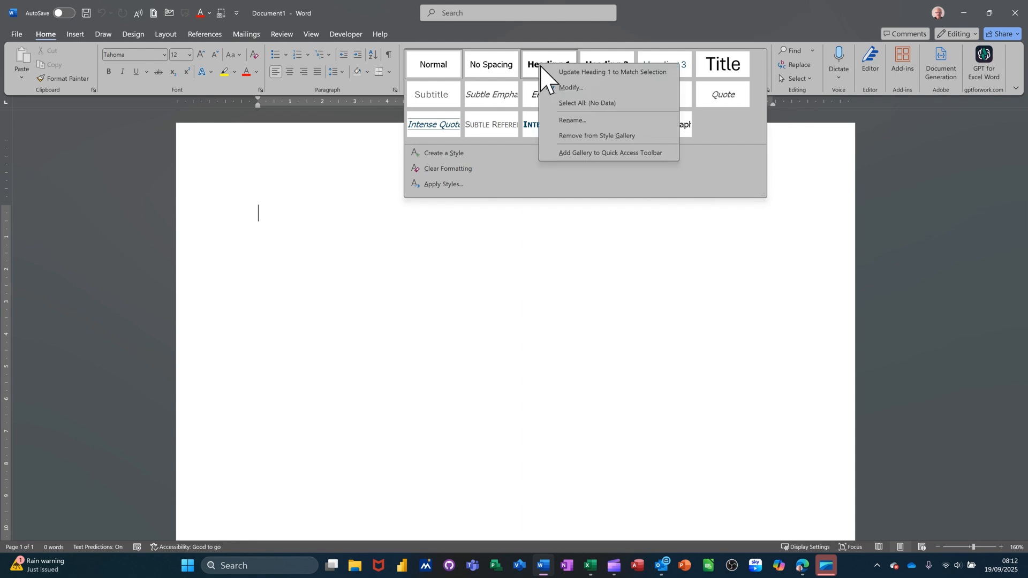
left_click(570, 87)
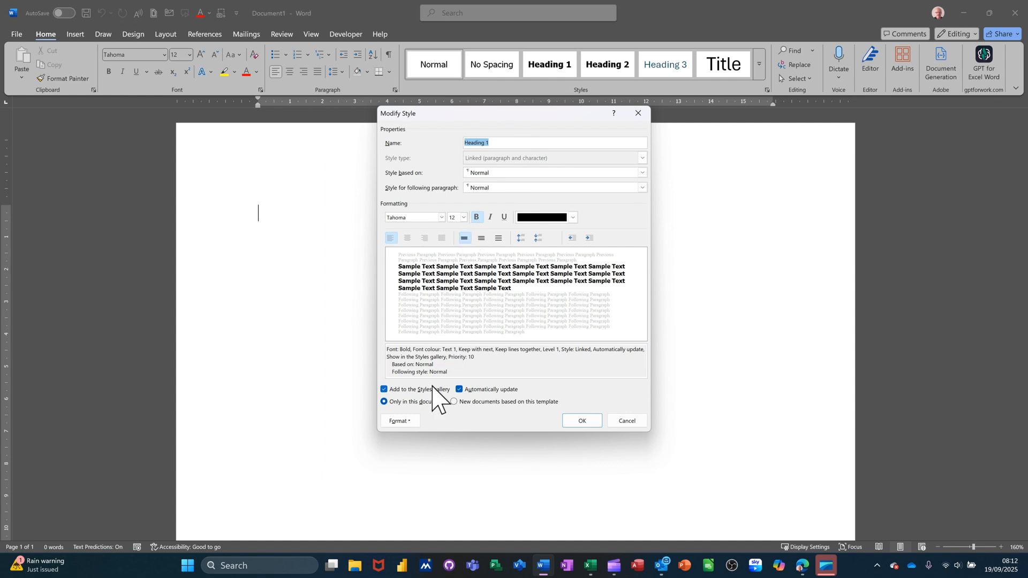
left_click(399, 422)
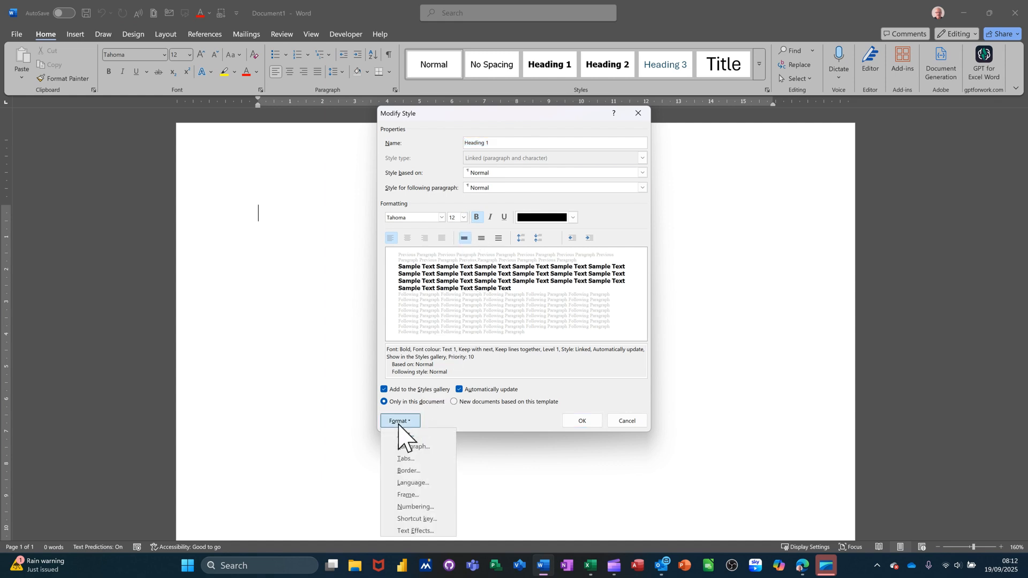
left_click(409, 448)
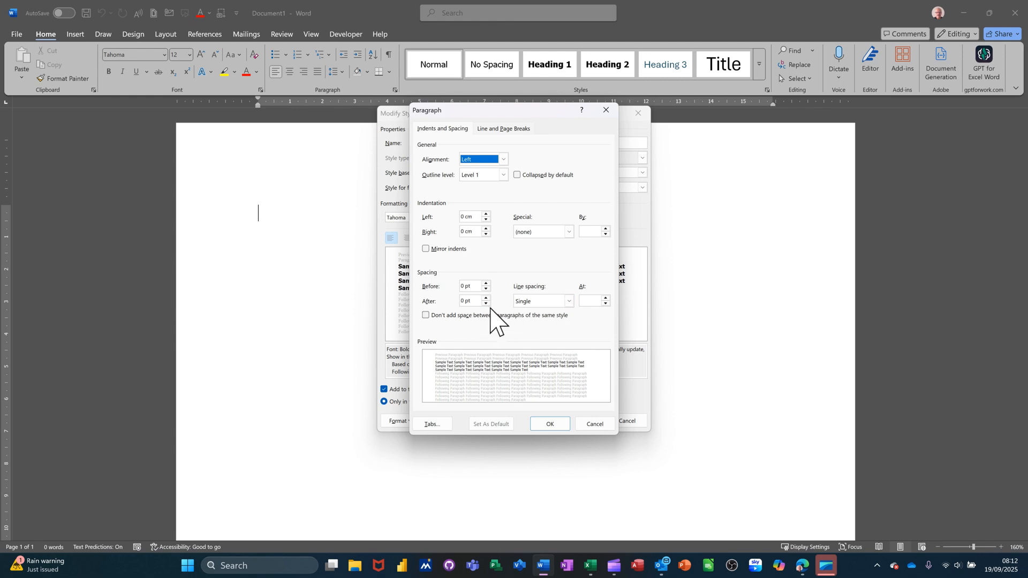
left_click(550, 424)
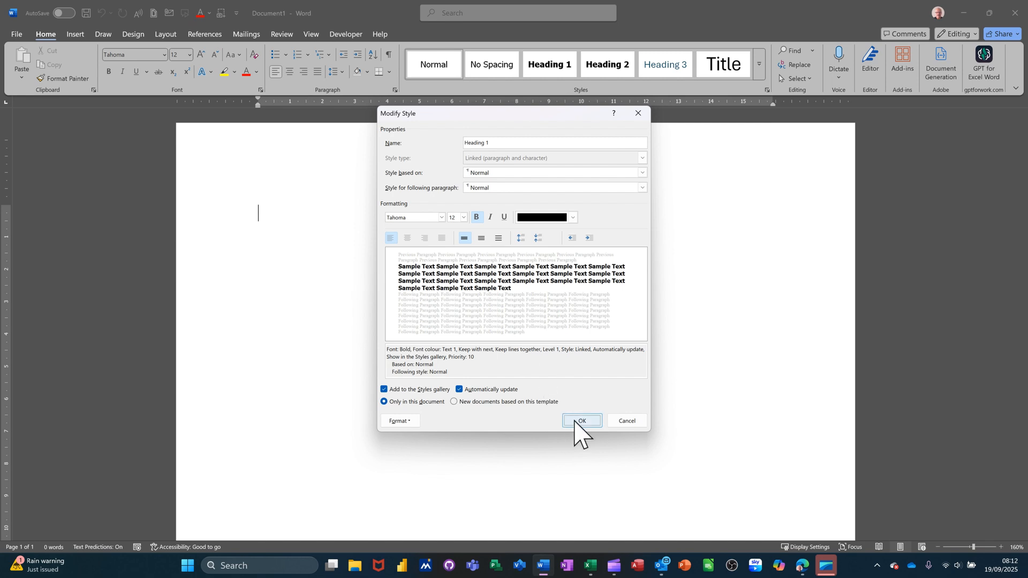
left_click(461, 403)
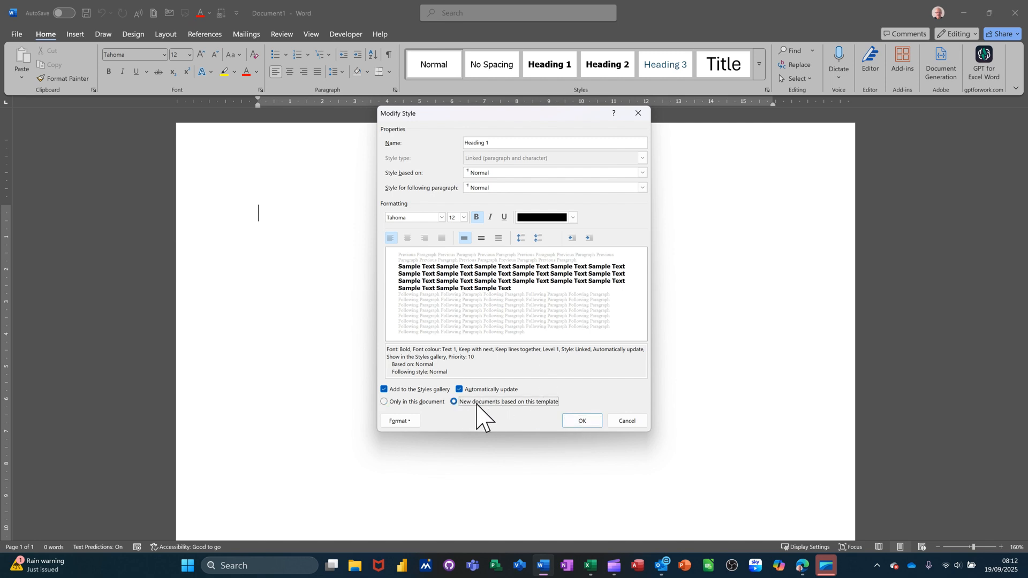
left_click(571, 423)
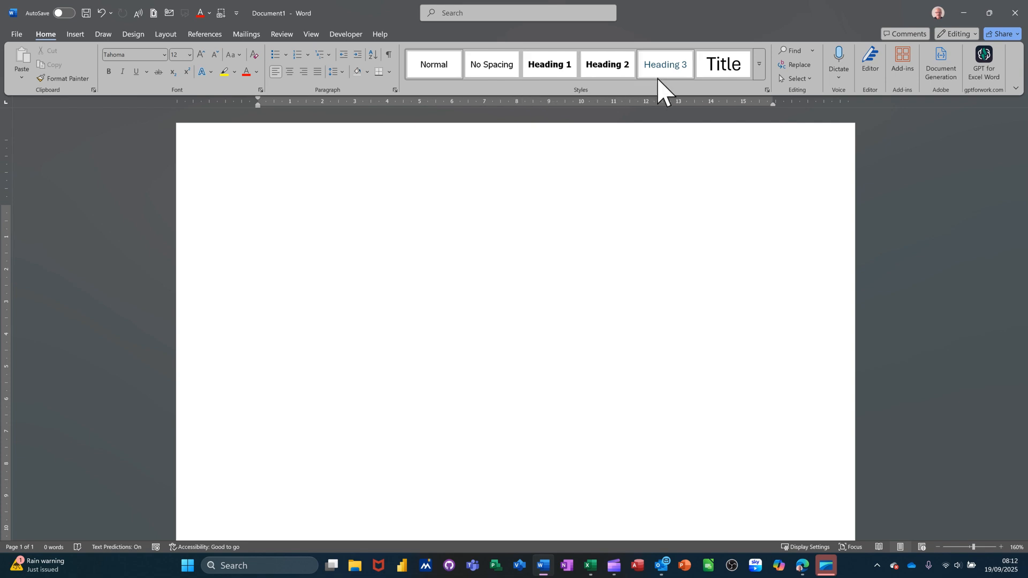
Add the heading "Phase One" in Heading 1 style and generate sample body text below it with =rand()
left_click(547, 66)
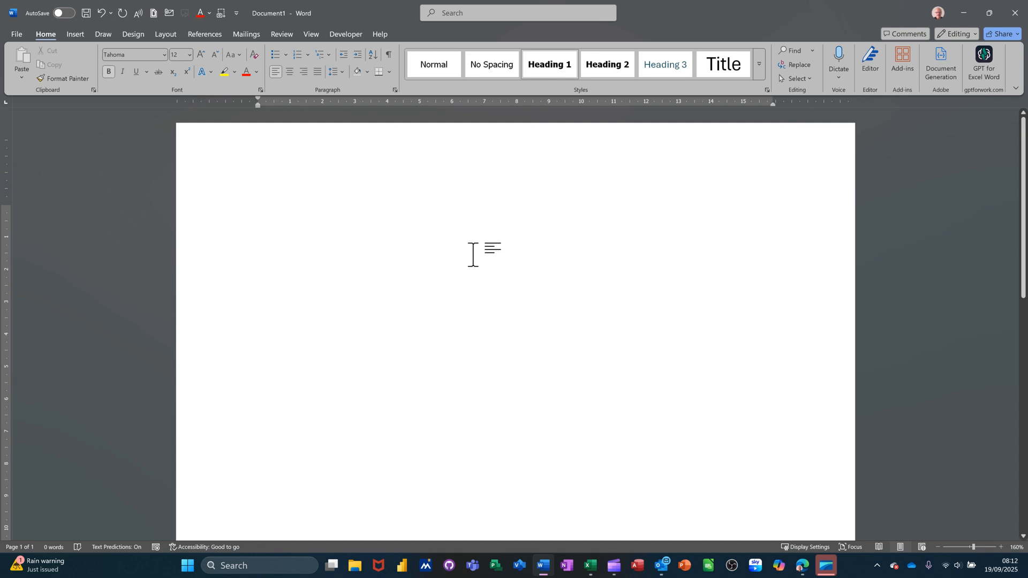
type("Pha")
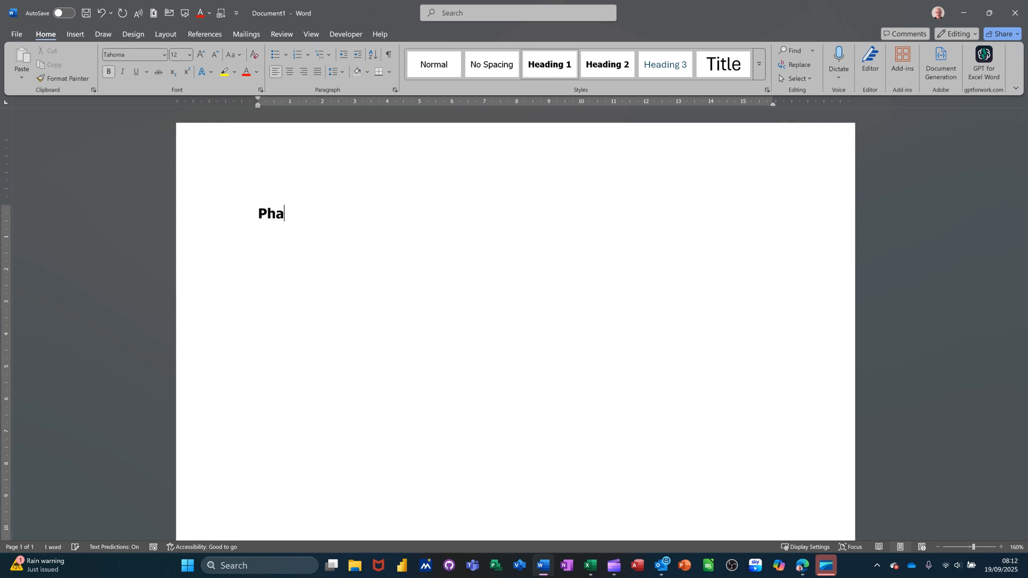
type("se One")
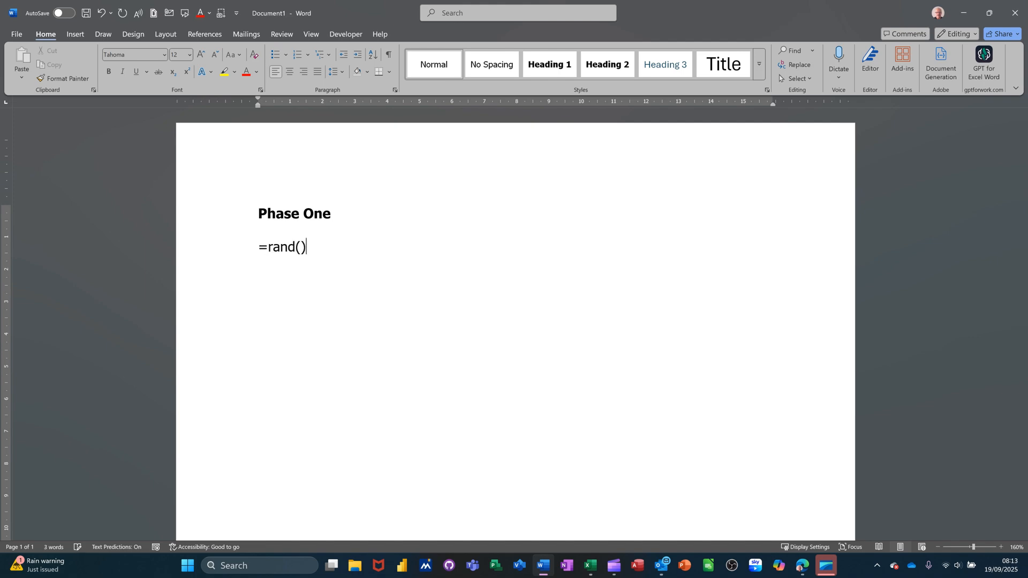
key("Return")
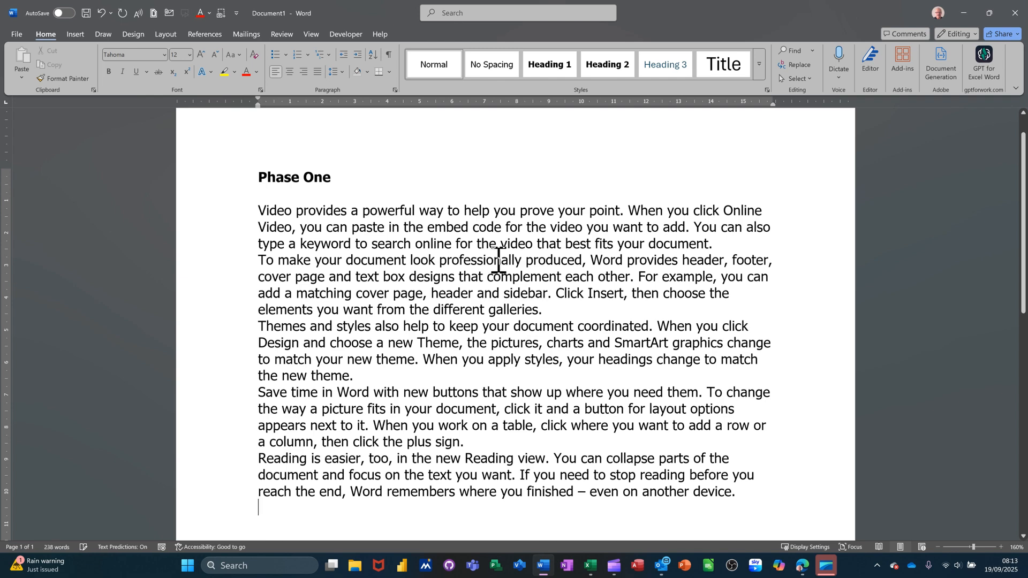
Add the heading "Part One" in Heading 1 style below the sample text
scroll(498, 268, "down", 4)
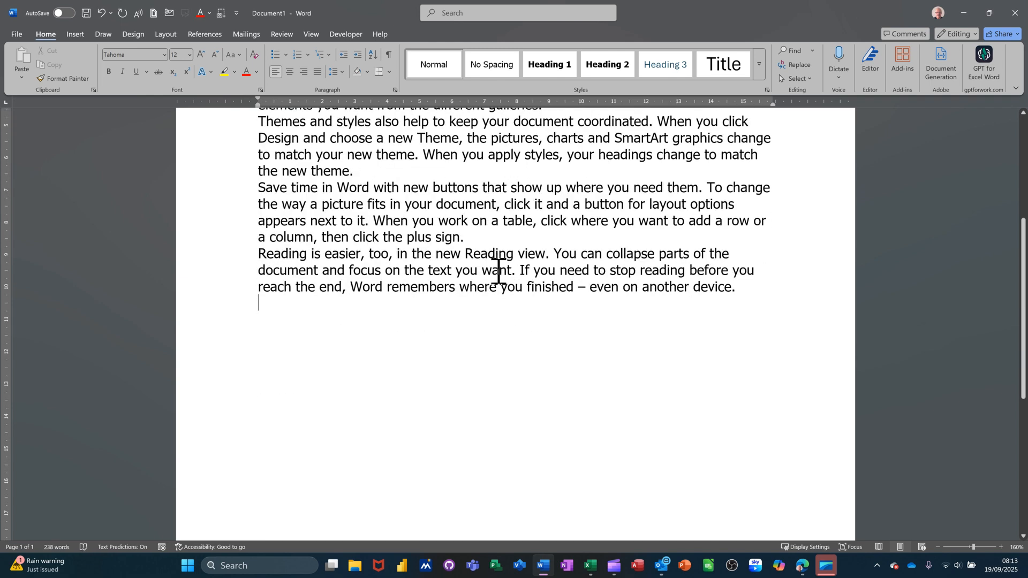
left_click(549, 64)
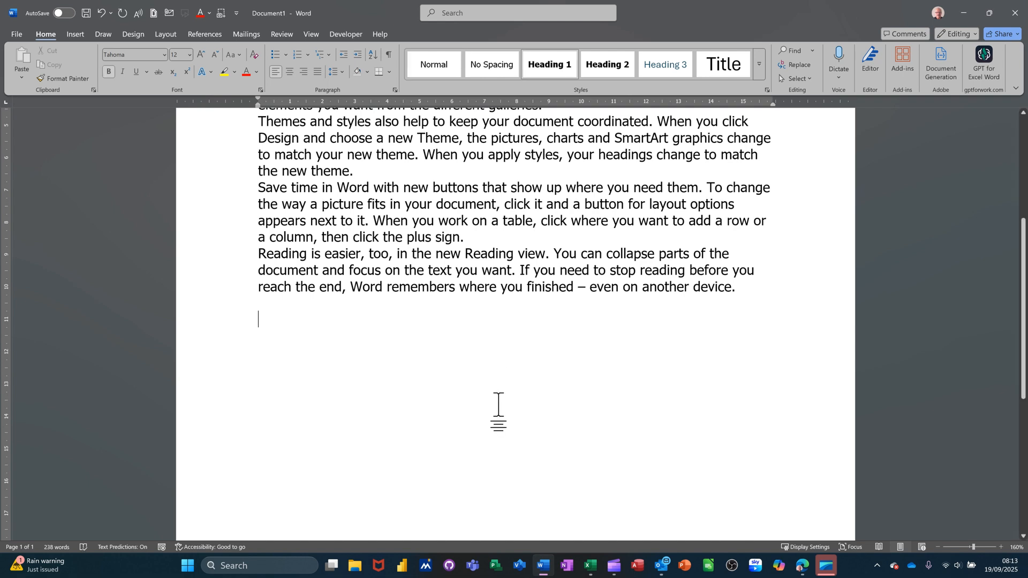
type("Part O")
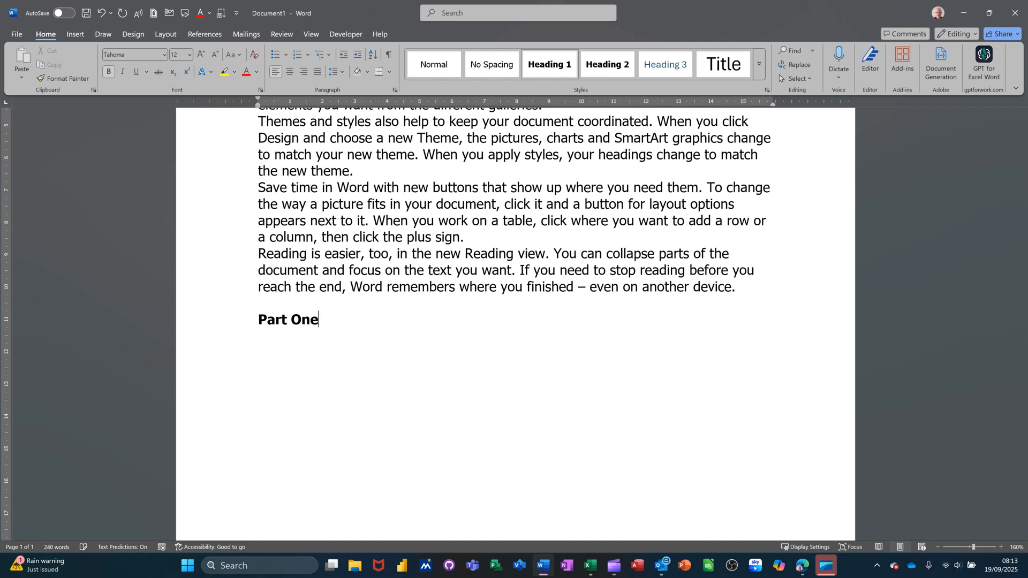
type("ne")
key("Return")
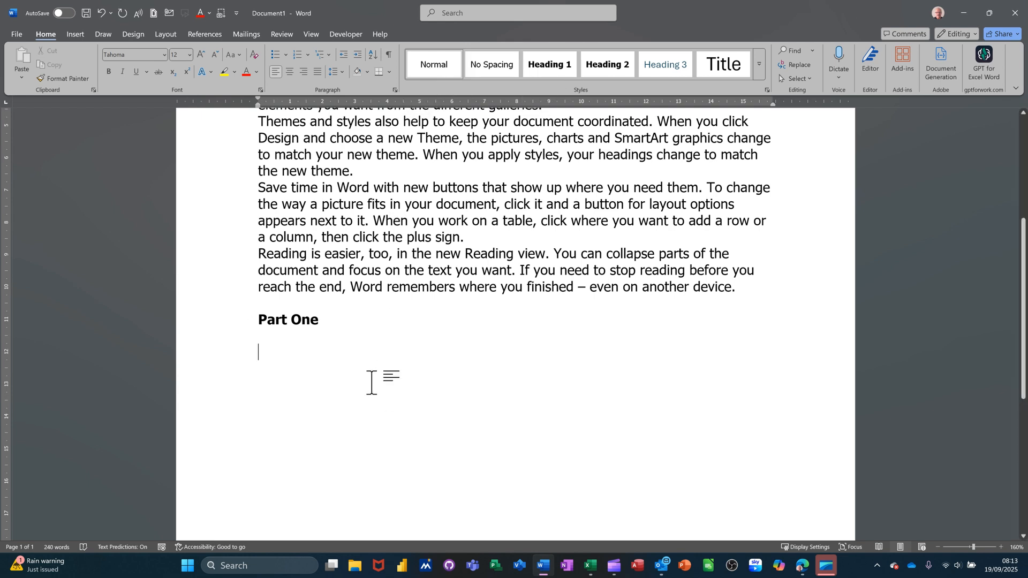
Enter "Introduction" under Part One and paste a copy of the "Save time in Word" paragraph after it
type("Intr")
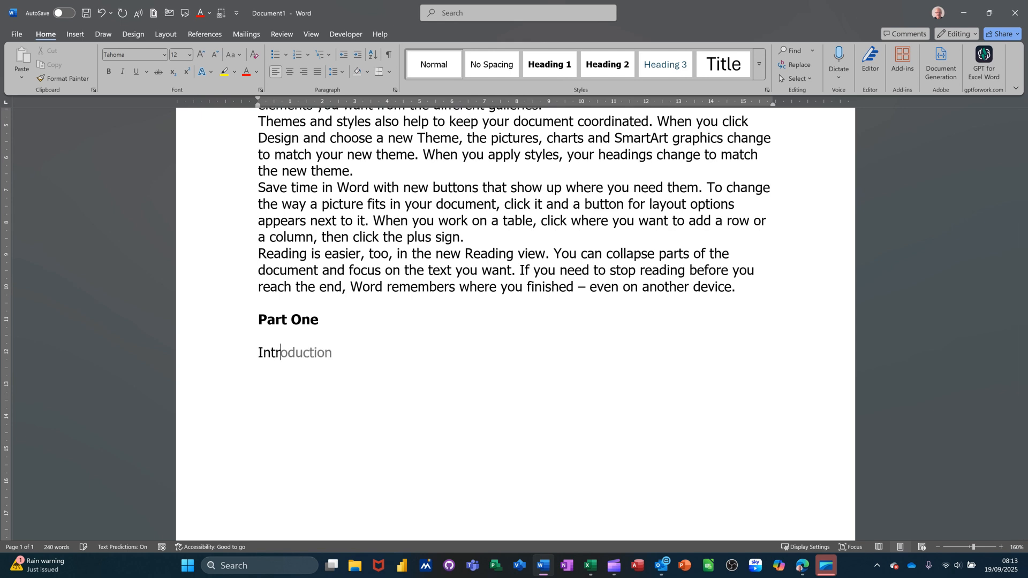
key("Tab")
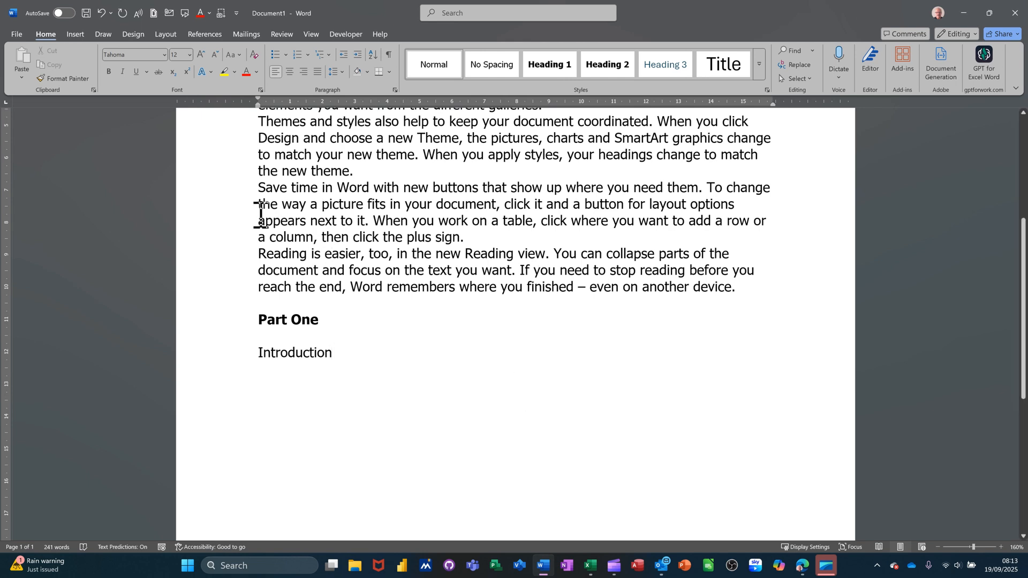
double_click(235, 196)
key("ctrl+c")
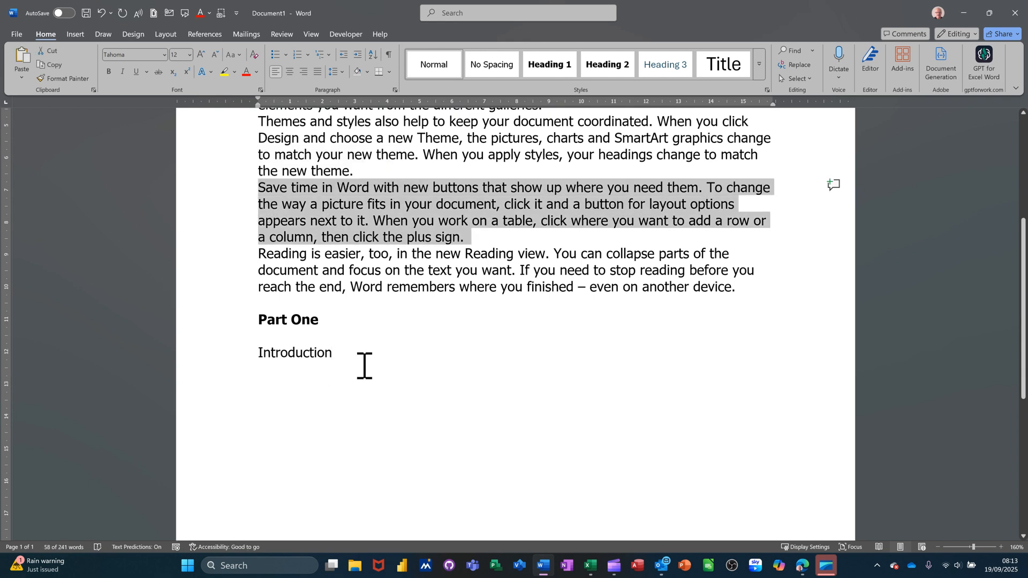
left_click(388, 381)
key("ctrl+v")
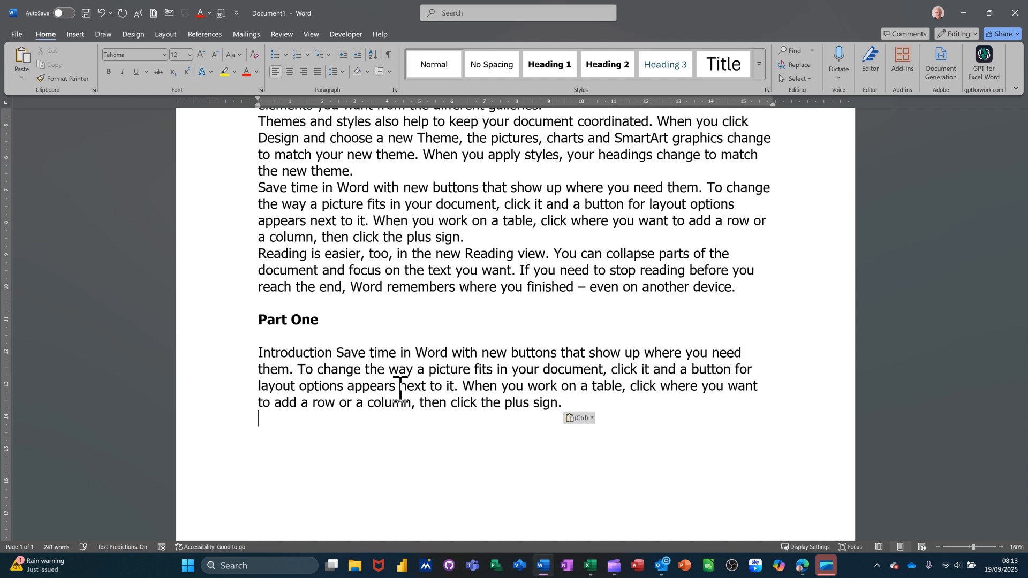
key("Return")
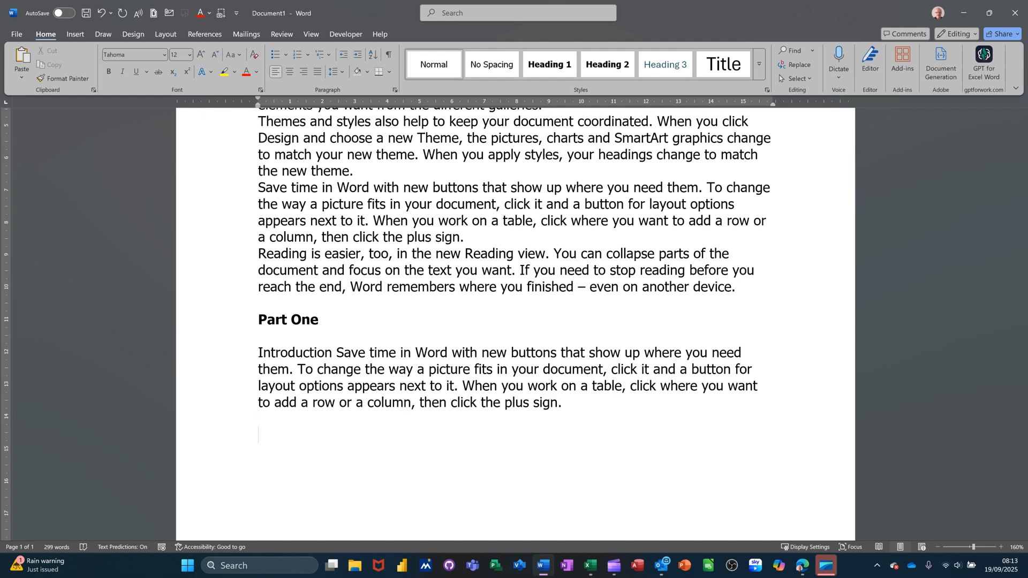
Add the heading "Phase Two" in Heading 2 style and paste the copied paragraph beneath it
left_click(594, 69)
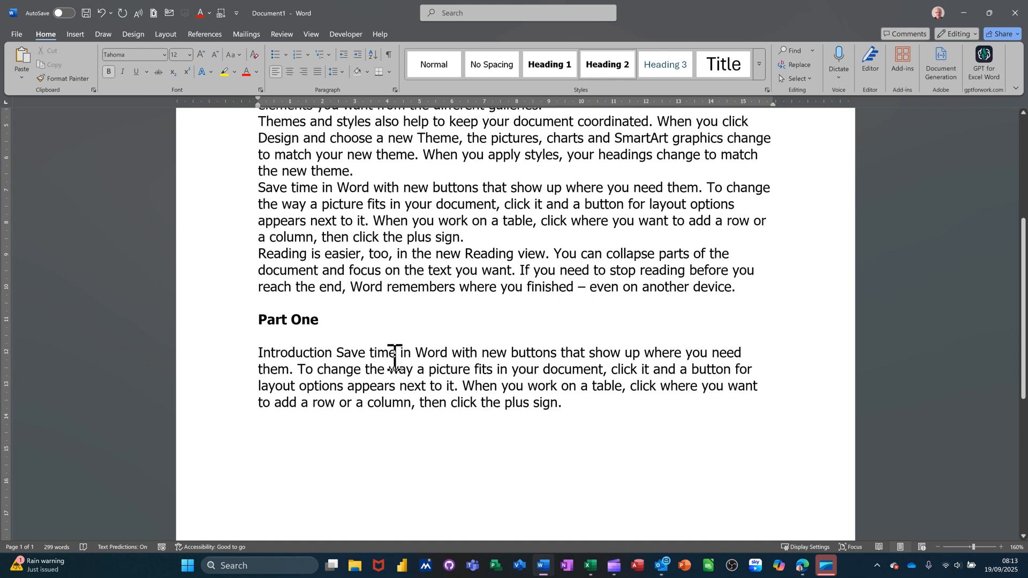
type("Phas")
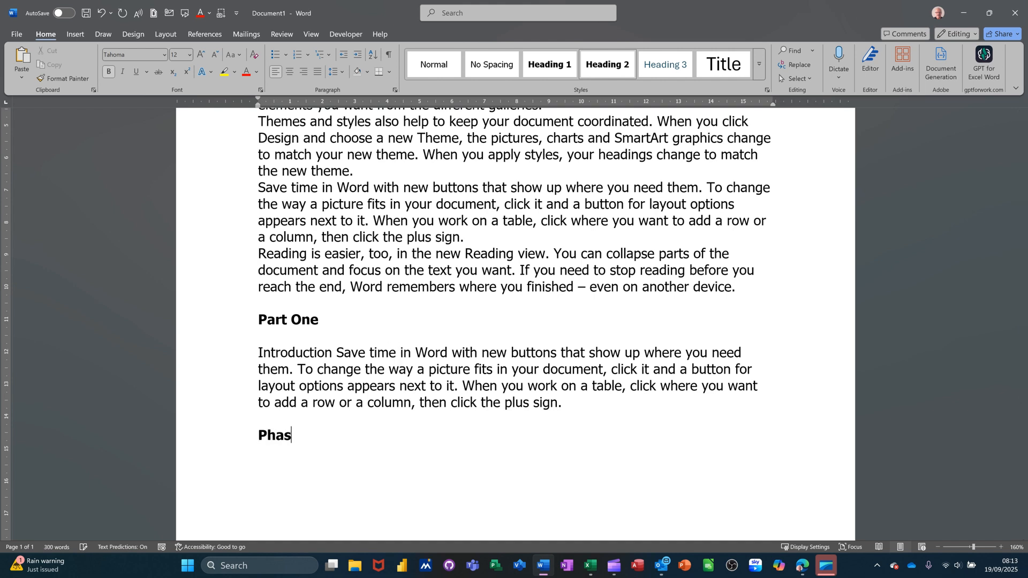
type("e Two")
key("Return")
key("ctrl+v")
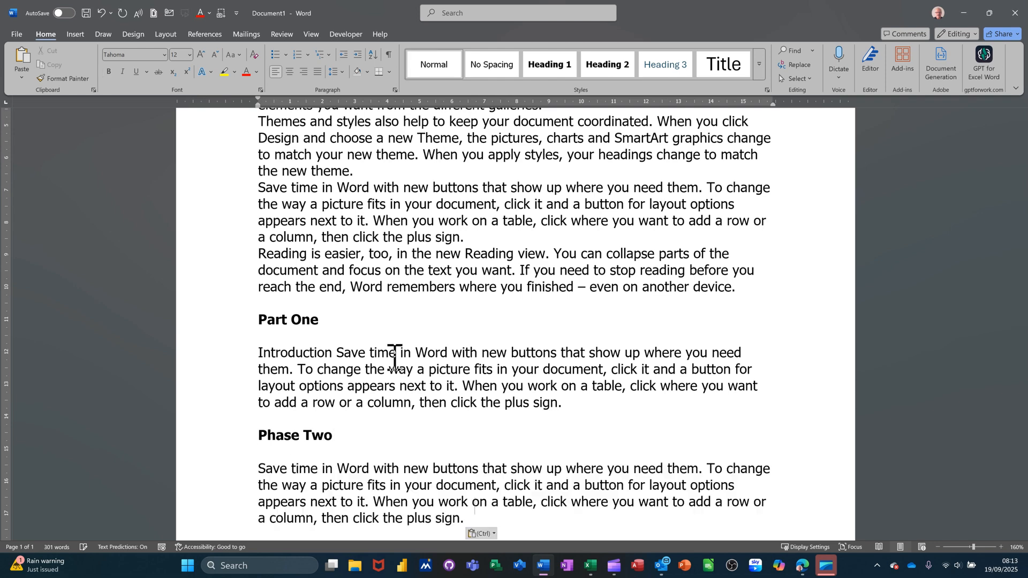
scroll(394, 358, "down", 3)
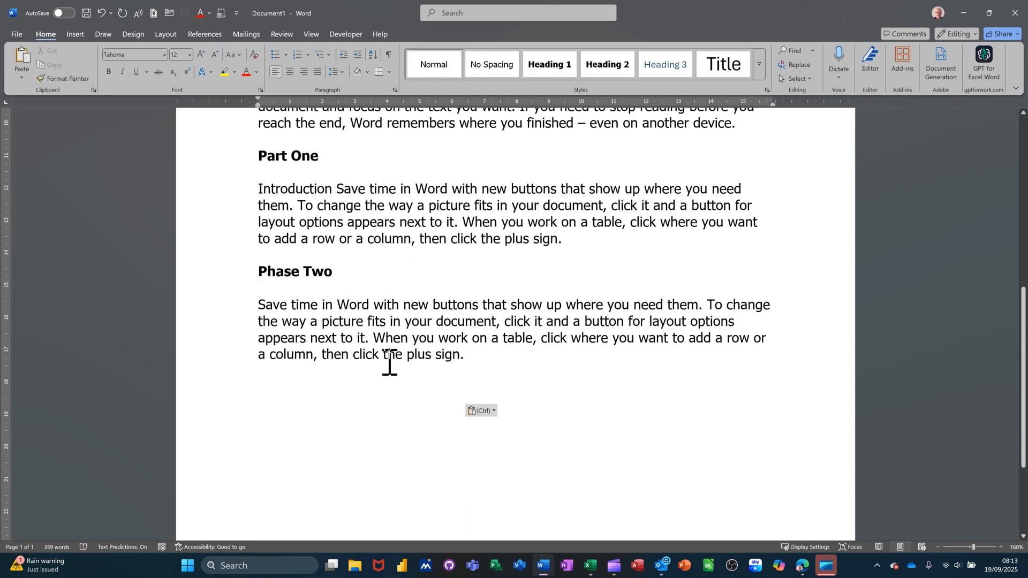
Add the heading "Phase Three" in Heading 2 style and paste the copied paragraph beneath it
key("Return")
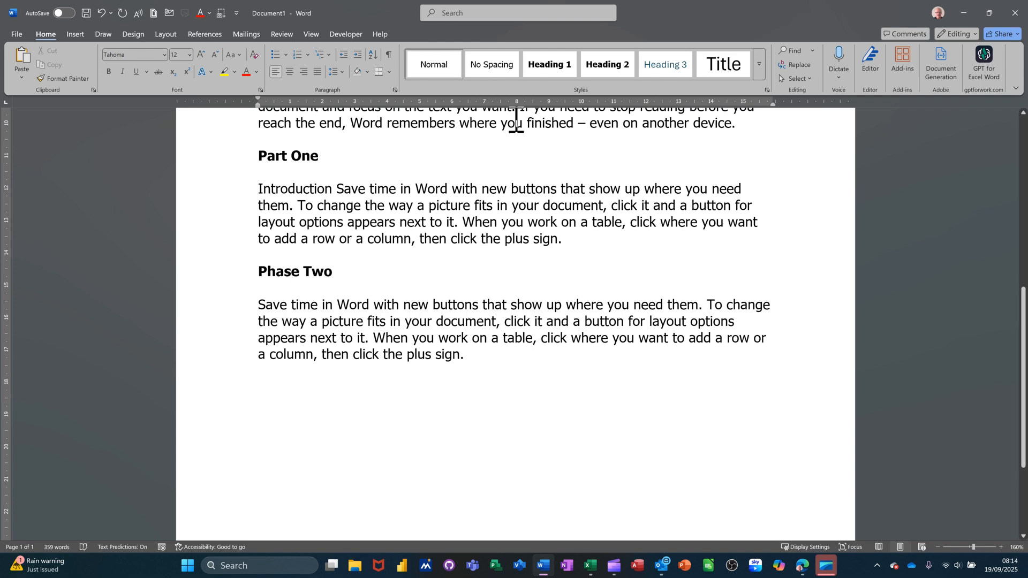
left_click(601, 74)
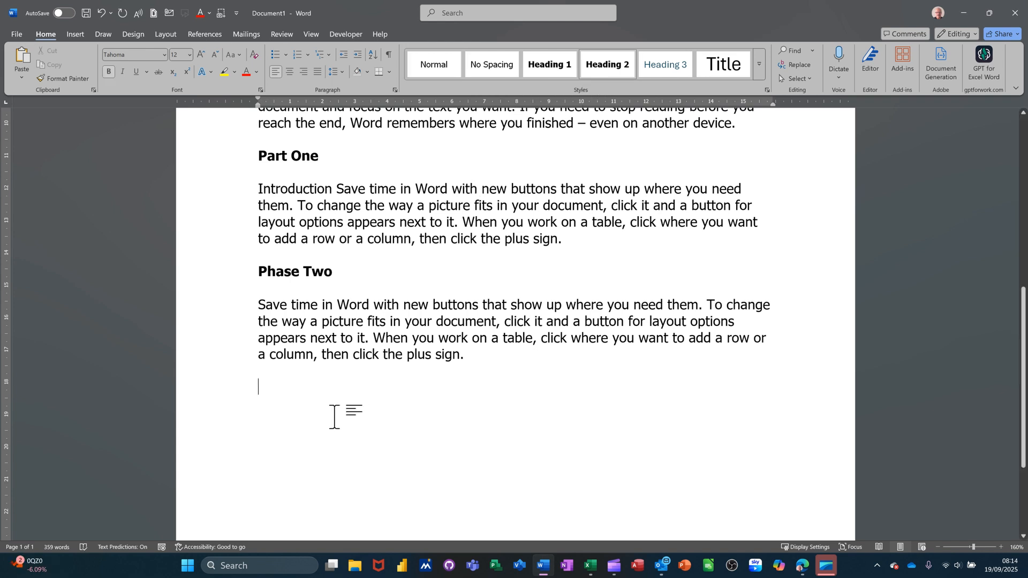
type("Phase Three")
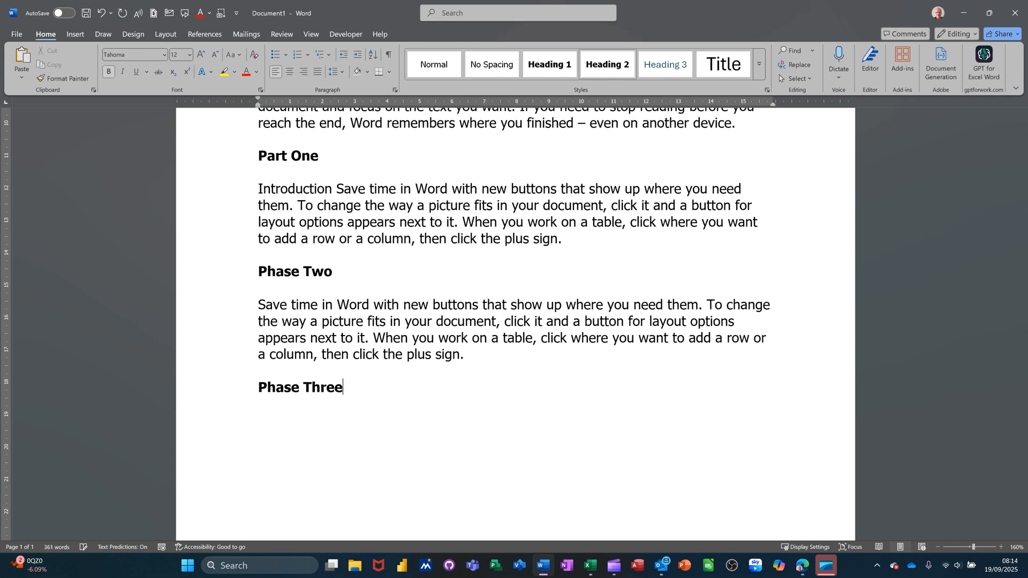
key("Return")
key("ctrl+v")
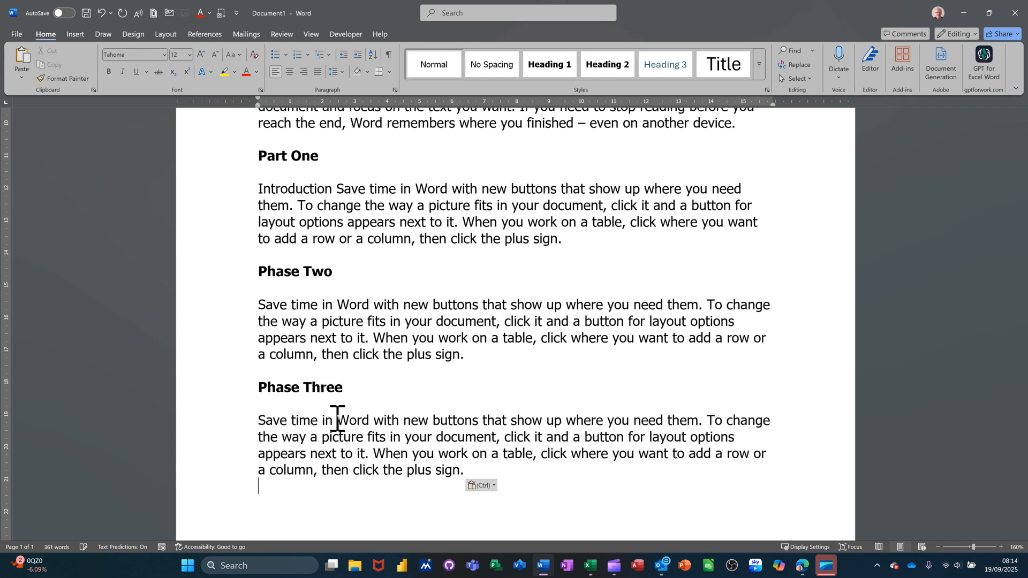
Show the Navigation pane and jump between the document's headings, starting with Phase One and Part One
scroll(405, 398, "up", 6)
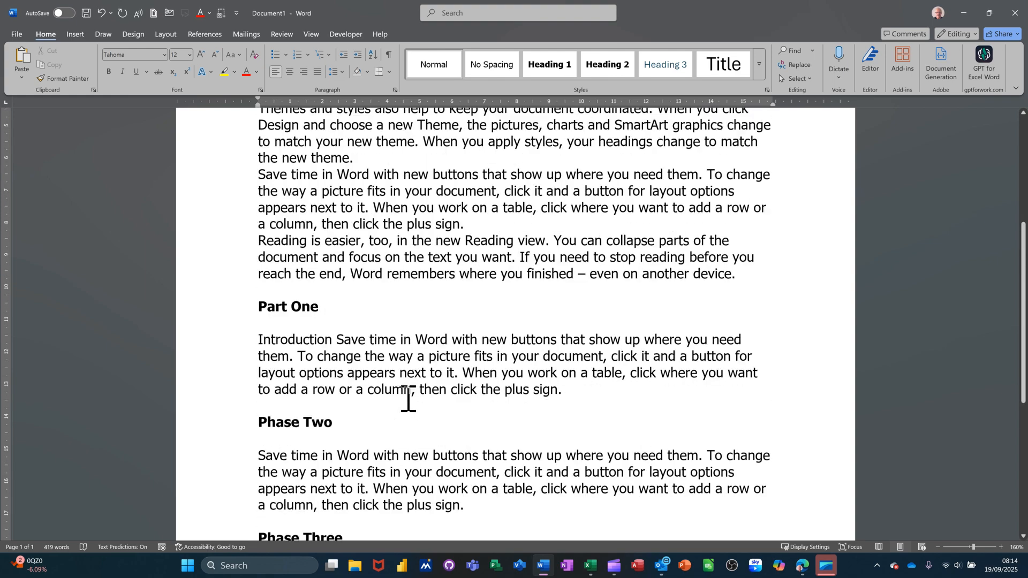
scroll(396, 340, "up", 2)
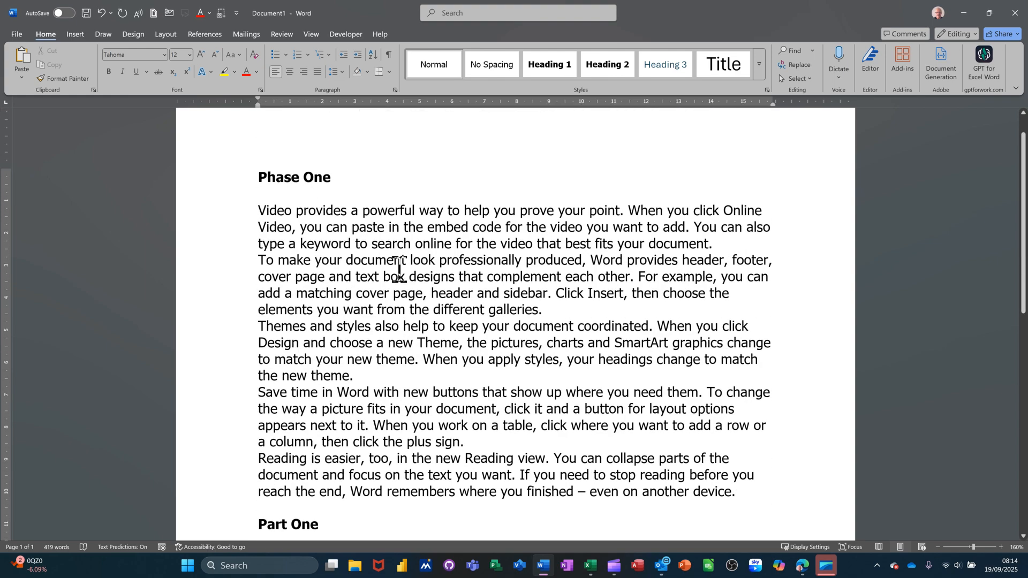
scroll(396, 262, "down", 2)
scroll(399, 268, "down", 2)
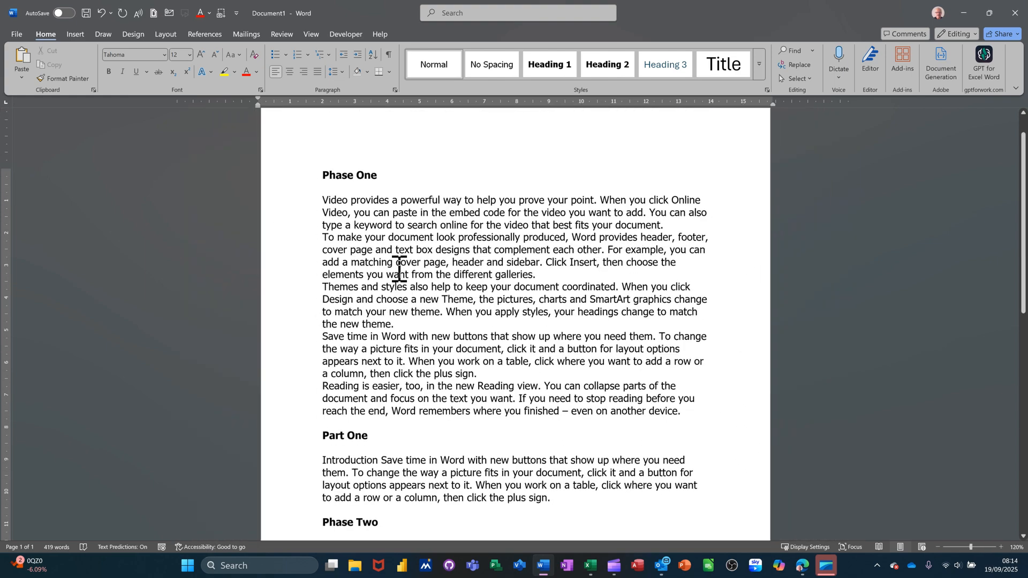
left_click(311, 34)
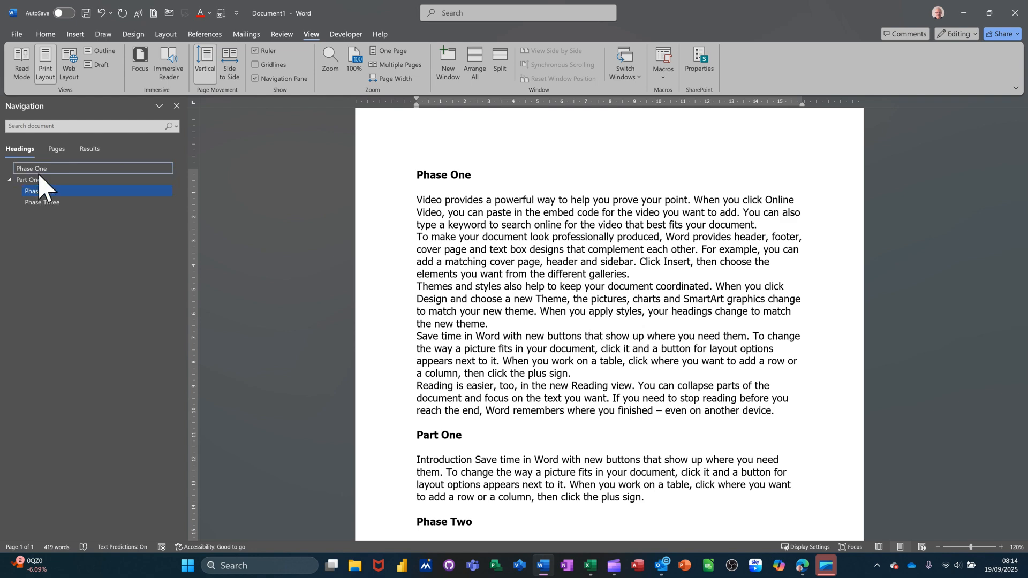
left_click(38, 173)
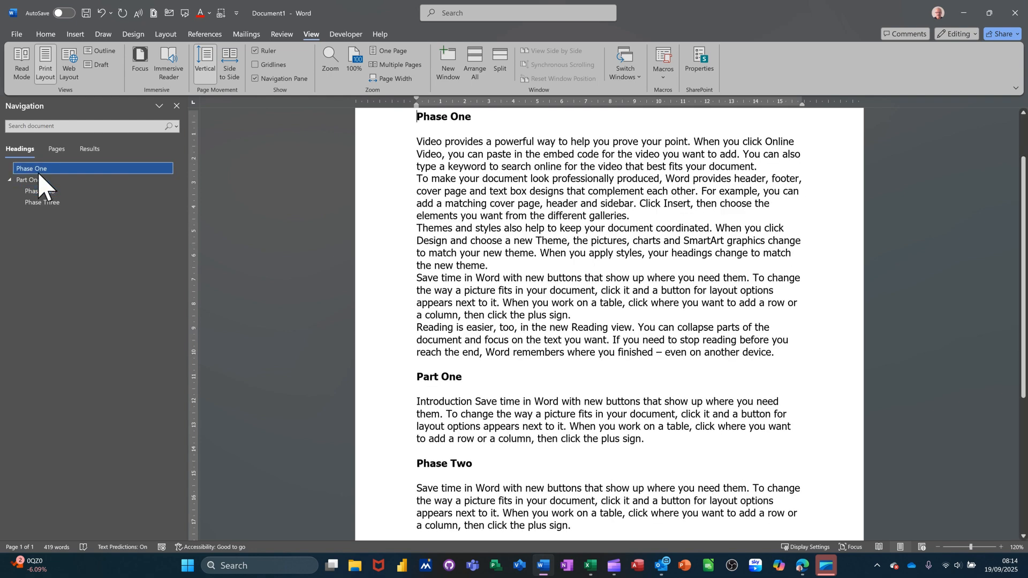
left_click(41, 183)
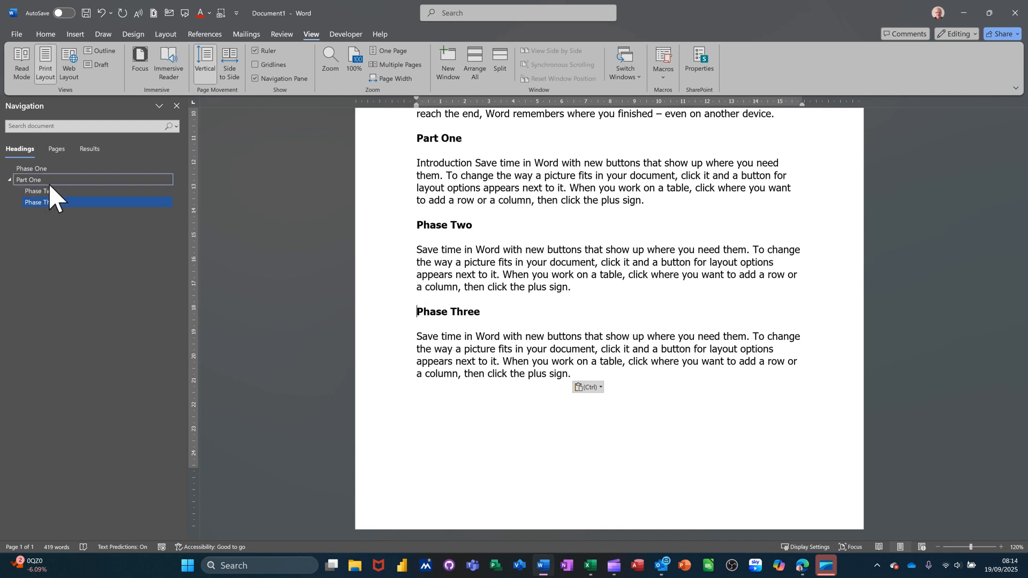
Collapse and re-expand Part One in the Navigation pane, and collapse the Phase Two, Phase Three and Part One sections in the document body
left_click(9, 181)
left_click(9, 180)
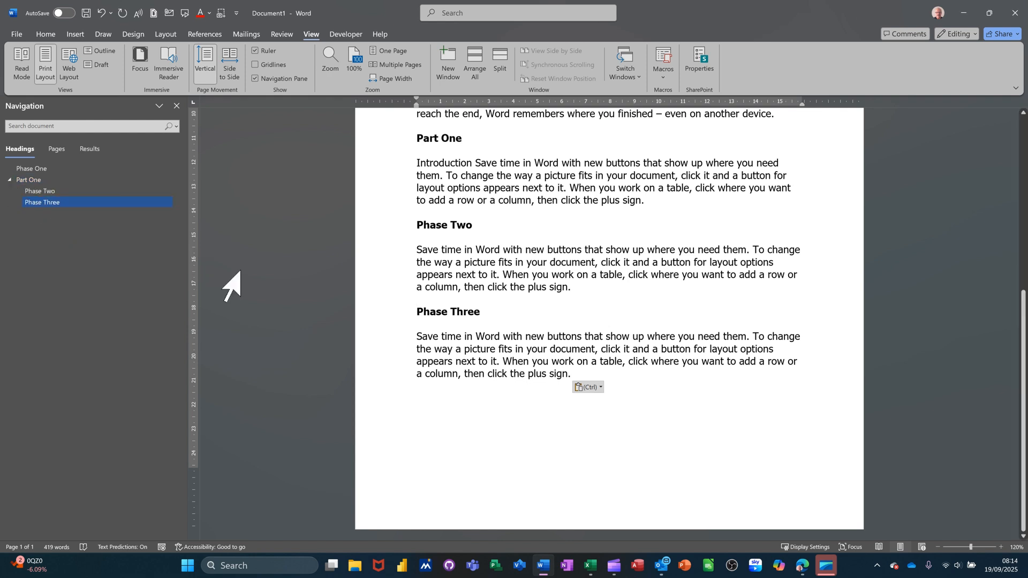
left_click(412, 227)
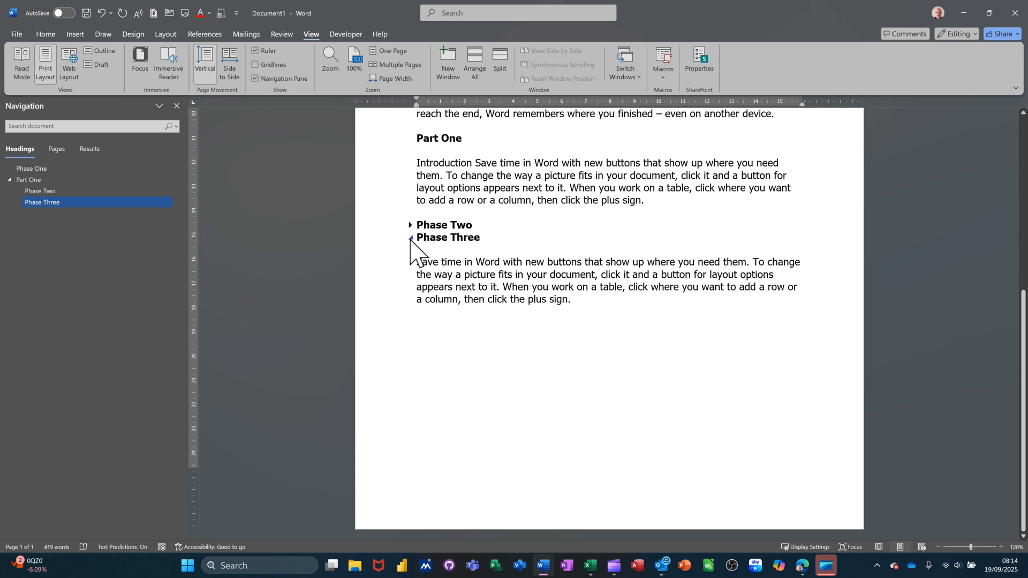
left_click(411, 238)
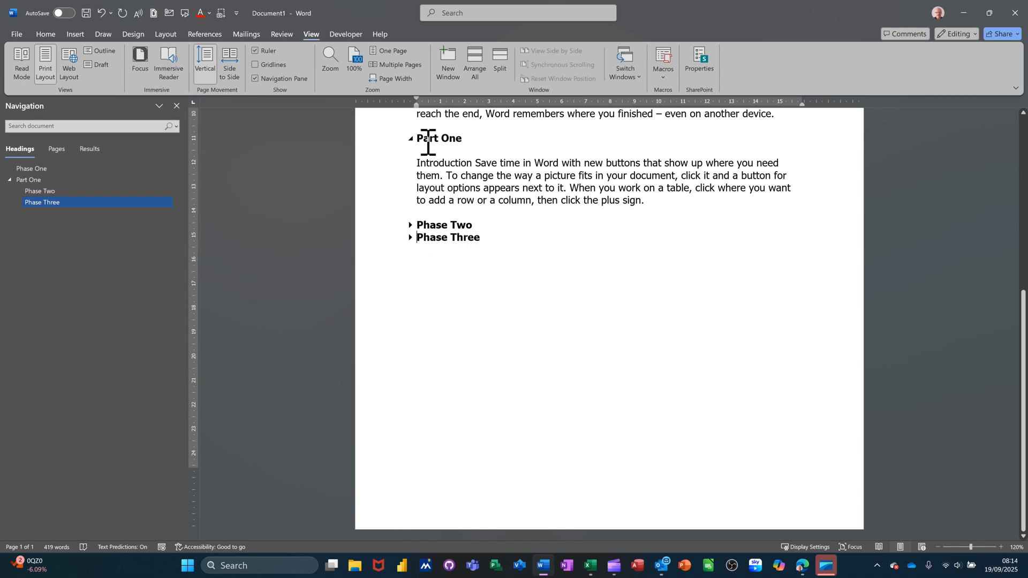
left_click(411, 139)
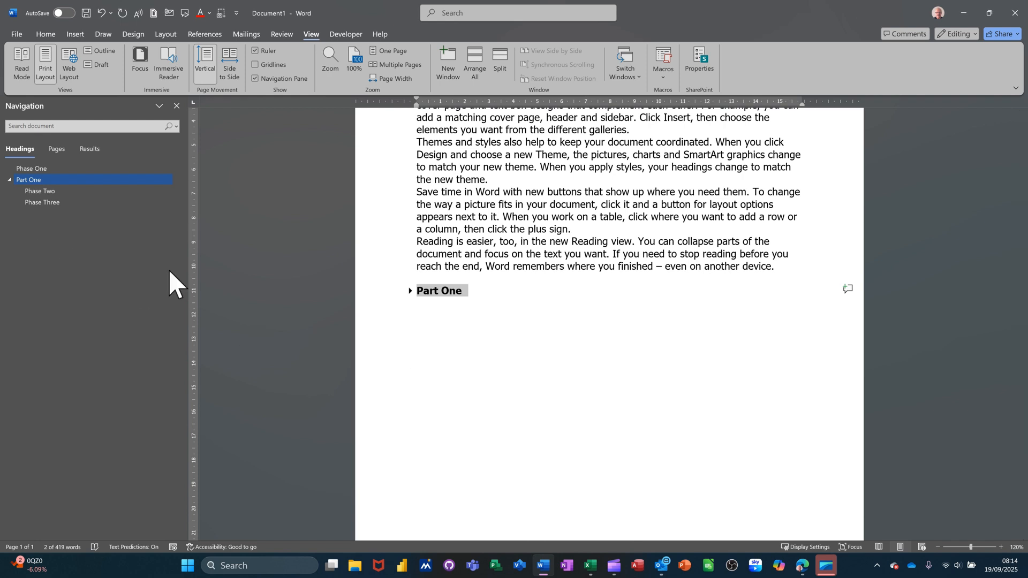
Expand the Part One, Phase Two and Phase Three sections in the document body, and collapse and re-expand Phase One
left_click(411, 292)
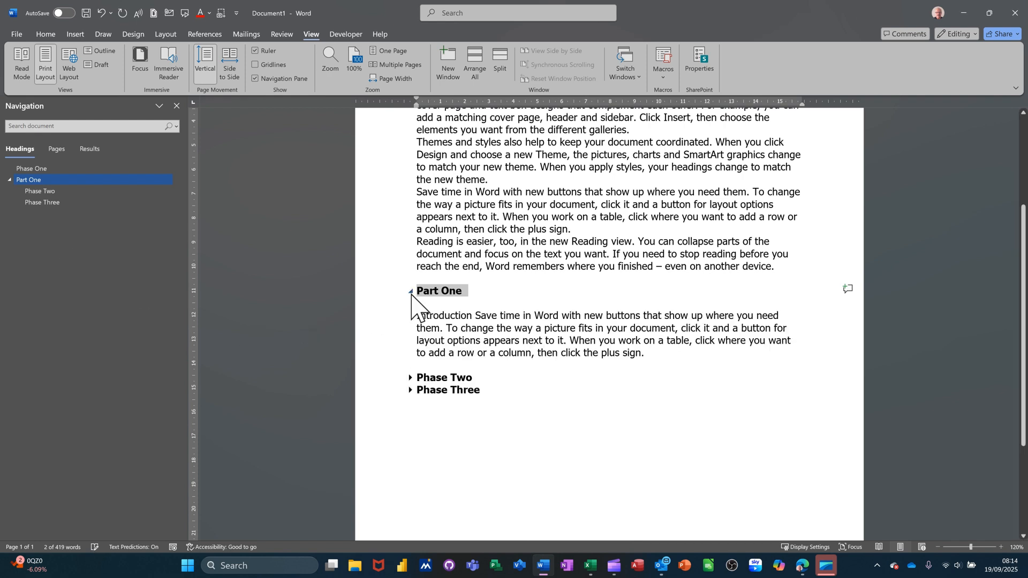
left_click(410, 378)
left_click(410, 464)
scroll(476, 352, "up", 4)
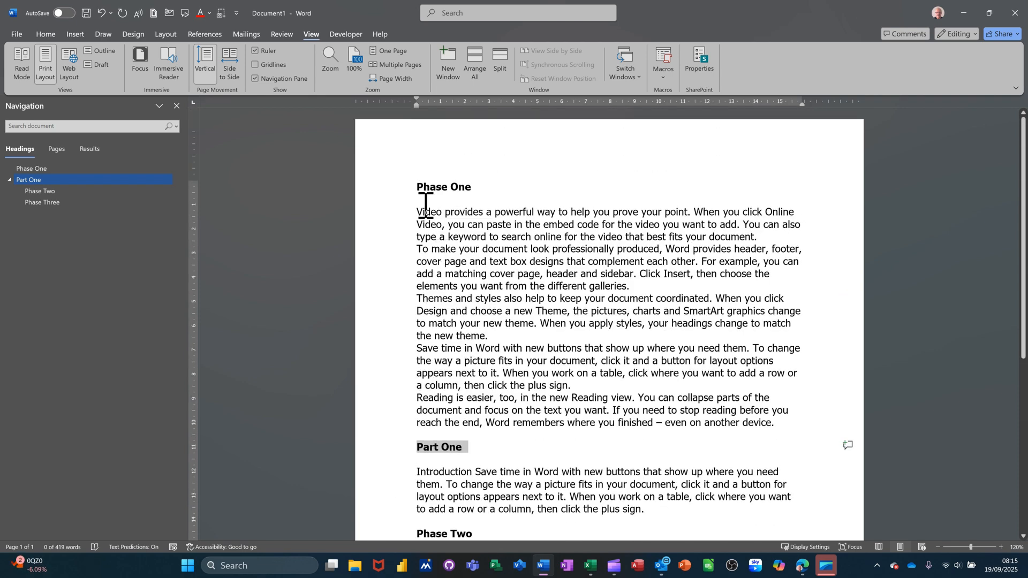
left_click(410, 188)
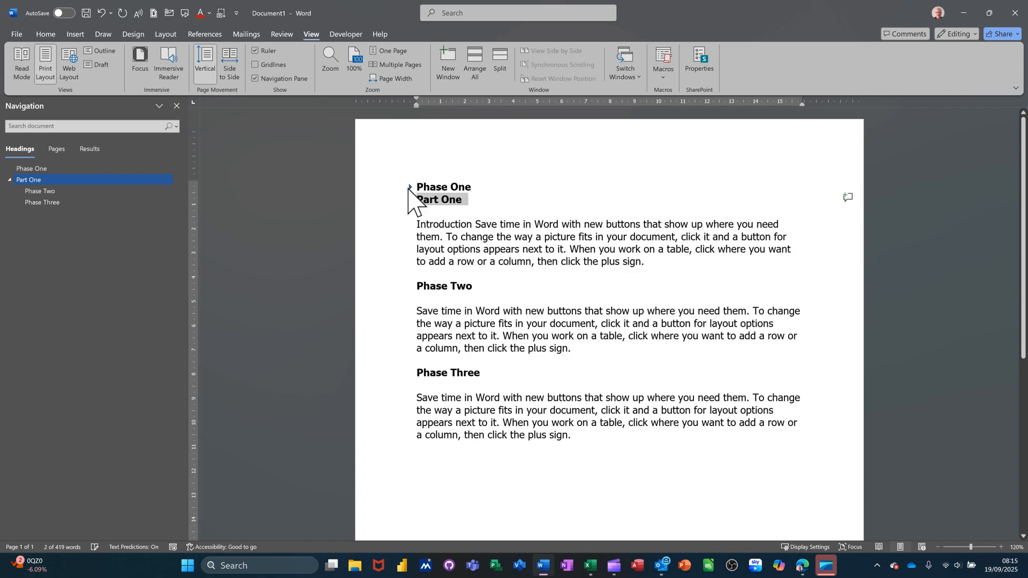
left_click(410, 187)
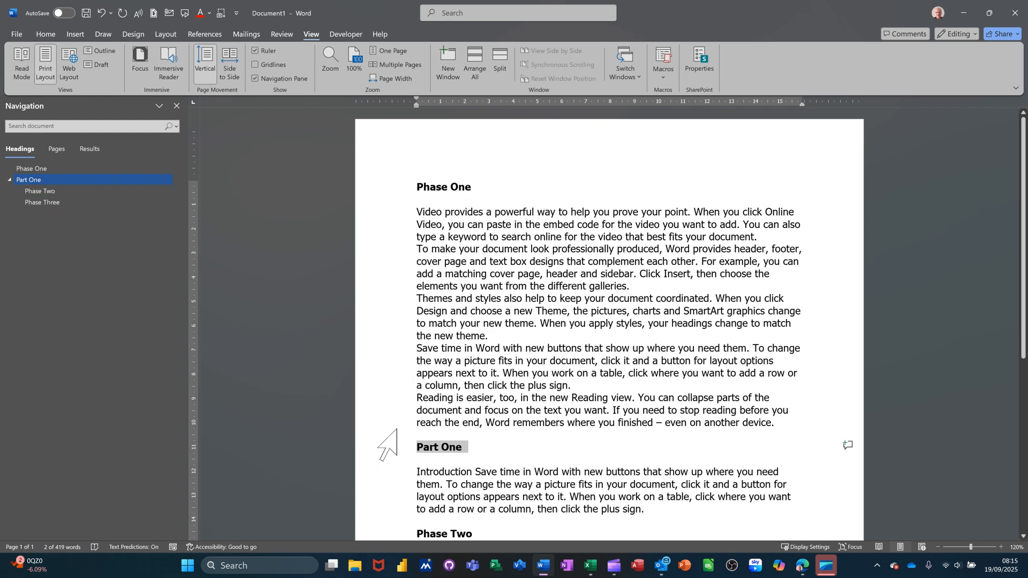
Move the Phase Three section directly beneath Phase One by reordering the headings in the Navigation pane
left_click(381, 423)
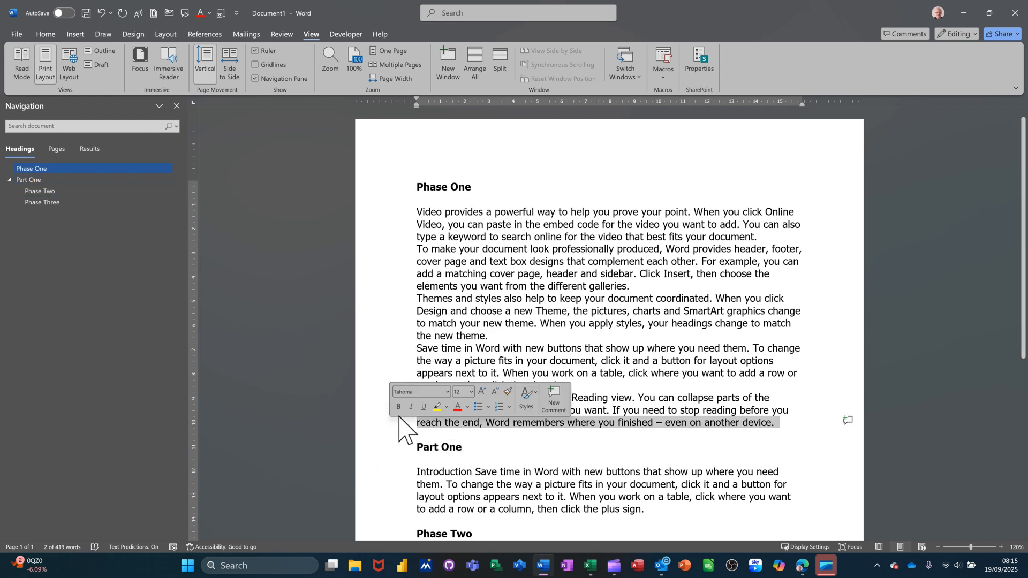
left_click(47, 203)
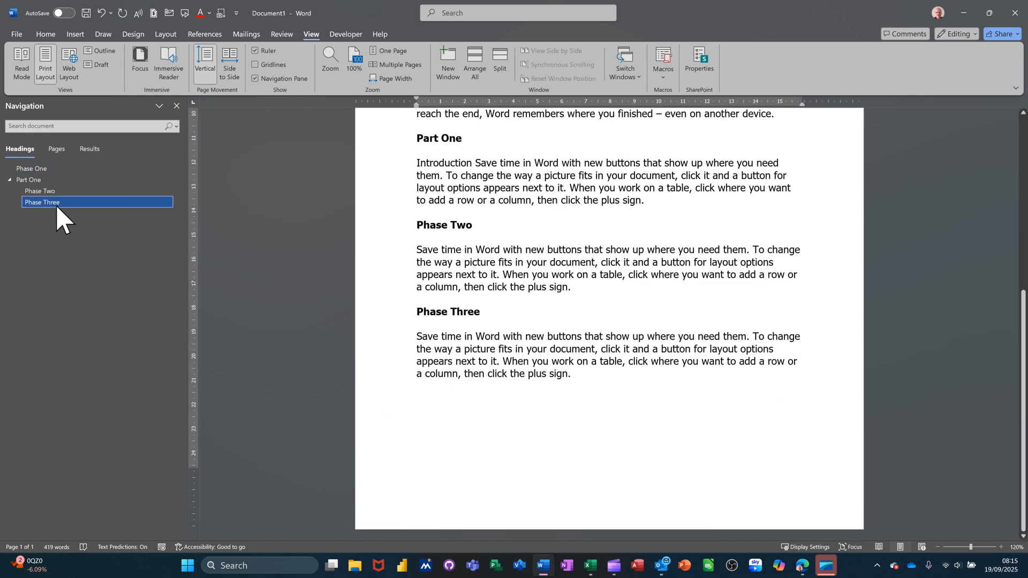
left_click_drag(55, 205, 57, 176)
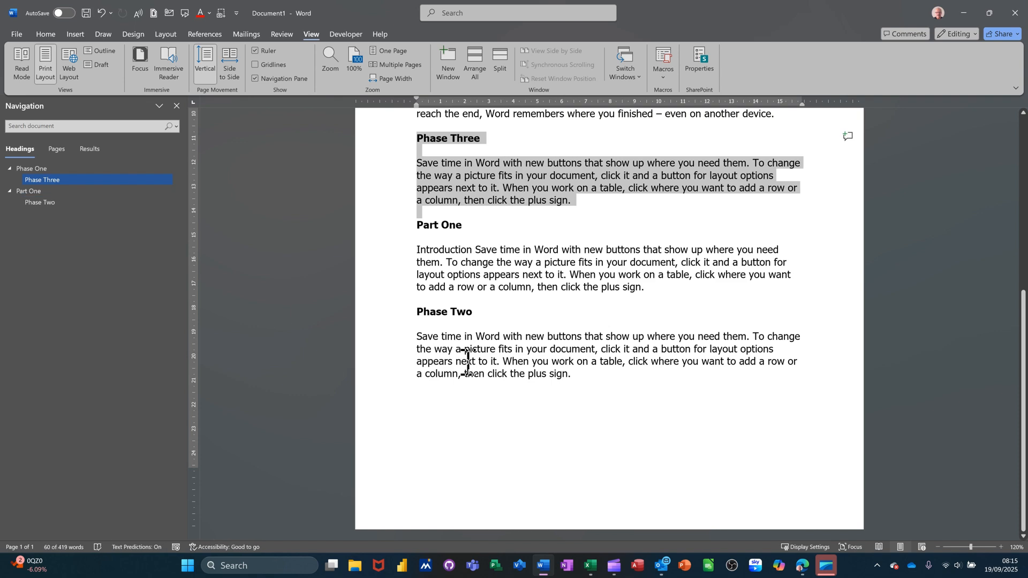
scroll(468, 363, "up", 2)
scroll(468, 364, "up", 5)
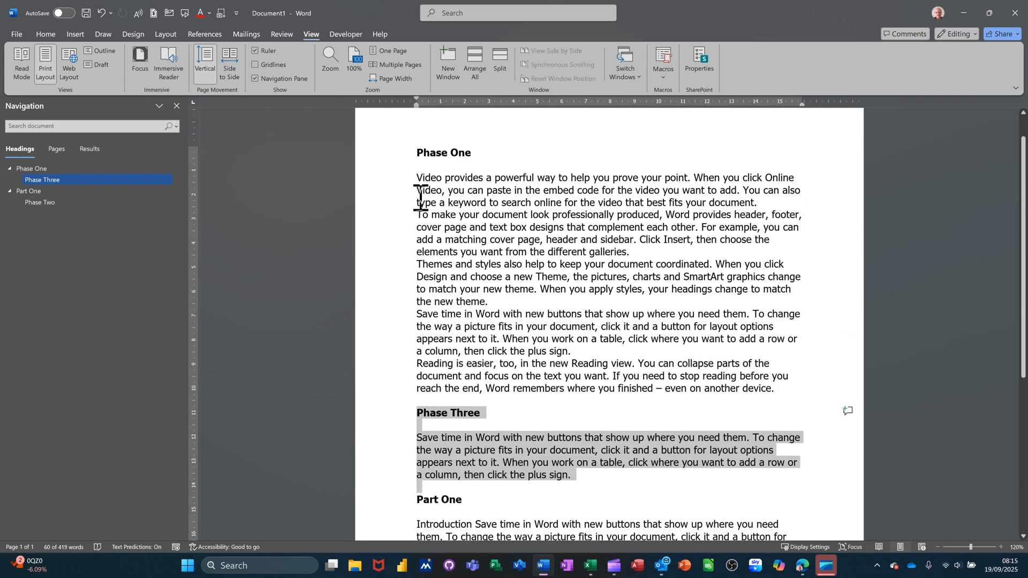
scroll(388, 455, "down", 3)
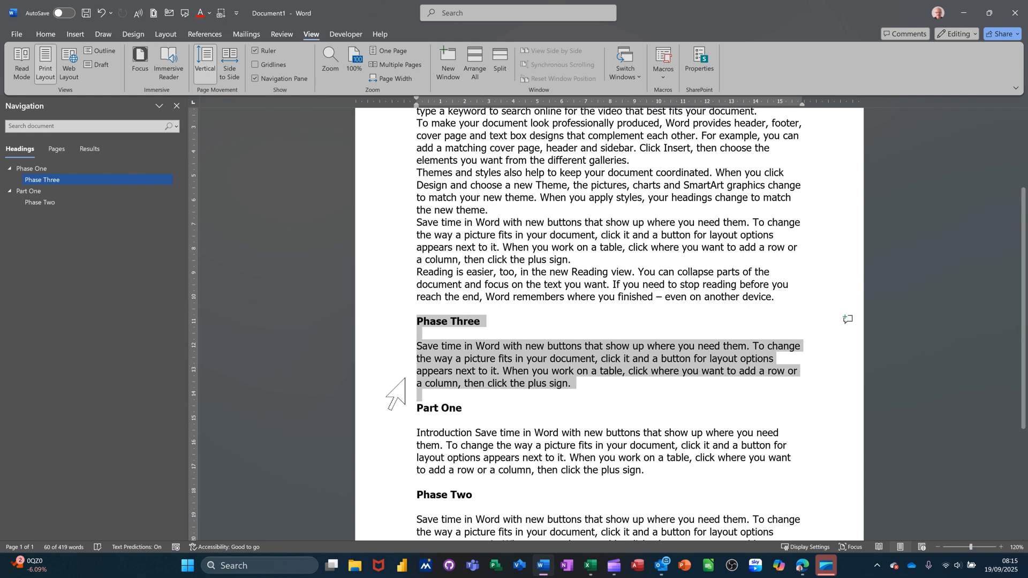
scroll(412, 402, "up", 4)
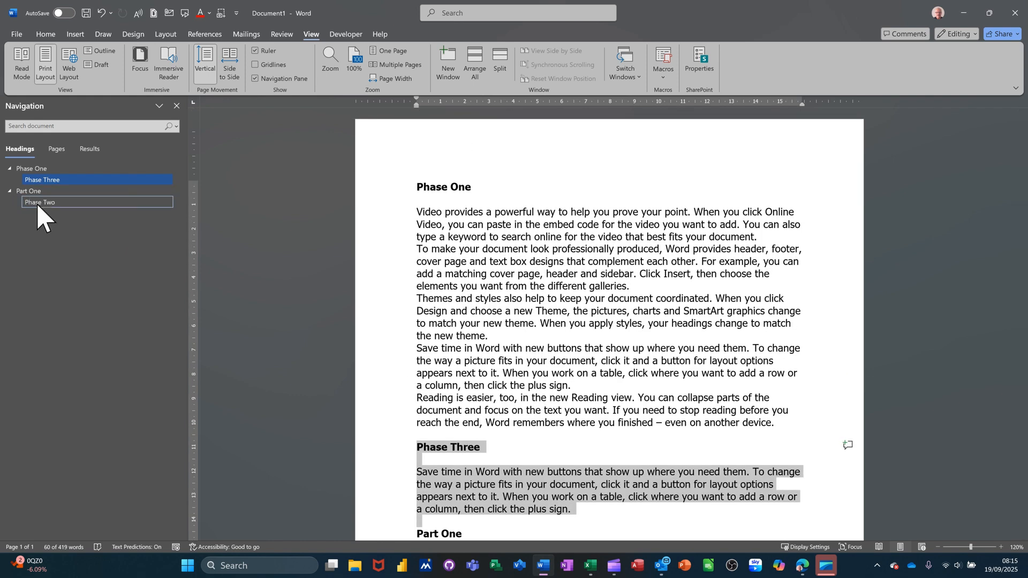
Move the Phase Two section between Phase Three and Part One by reordering its heading in the Navigation pane
left_click(37, 203)
left_click_drag(41, 204, 46, 189)
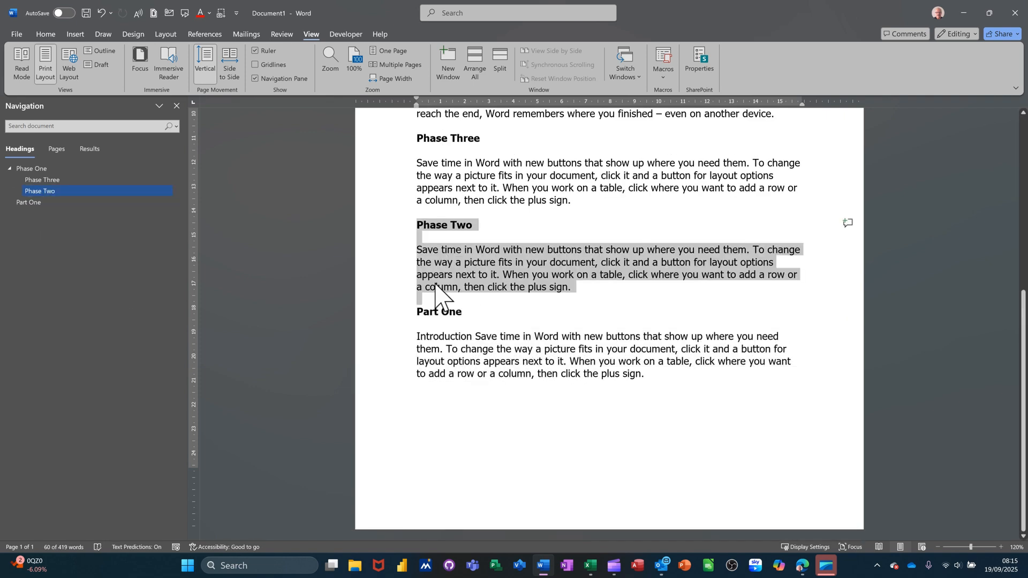
scroll(385, 327, "up", 5)
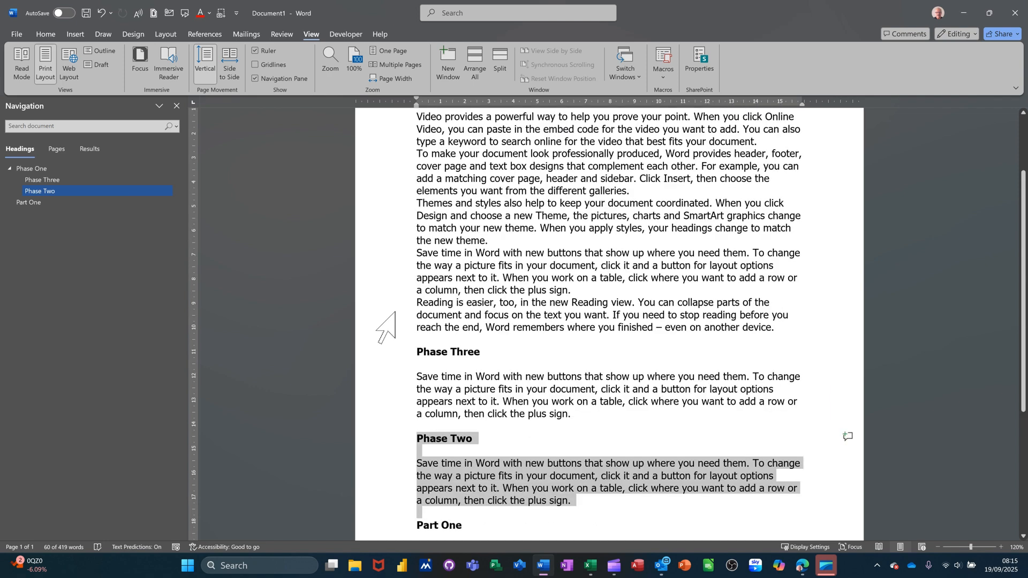
scroll(385, 327, "up", 2)
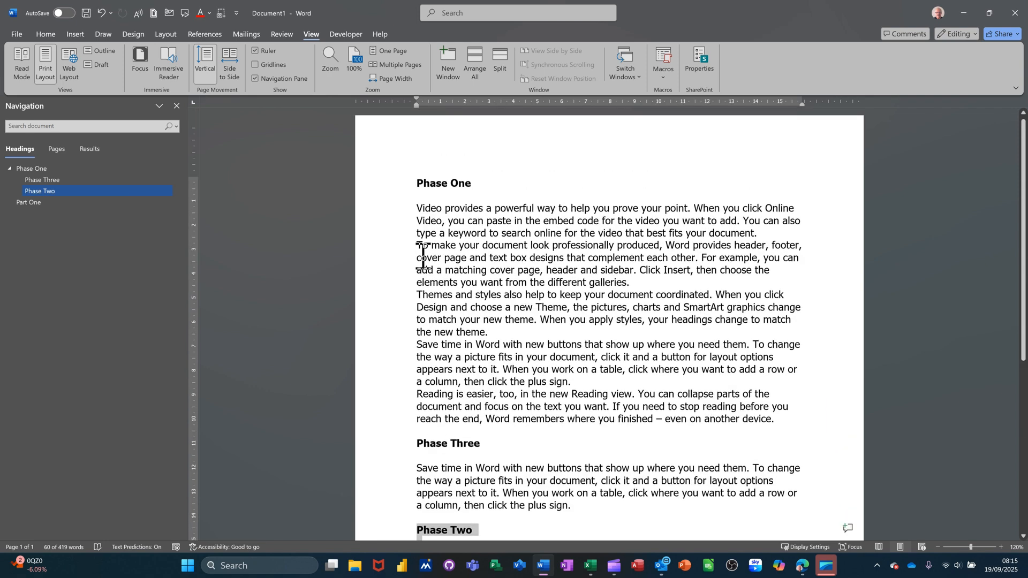
Insert an empty paragraph above the Phase One heading and apply the Normal style to it
left_click(417, 190)
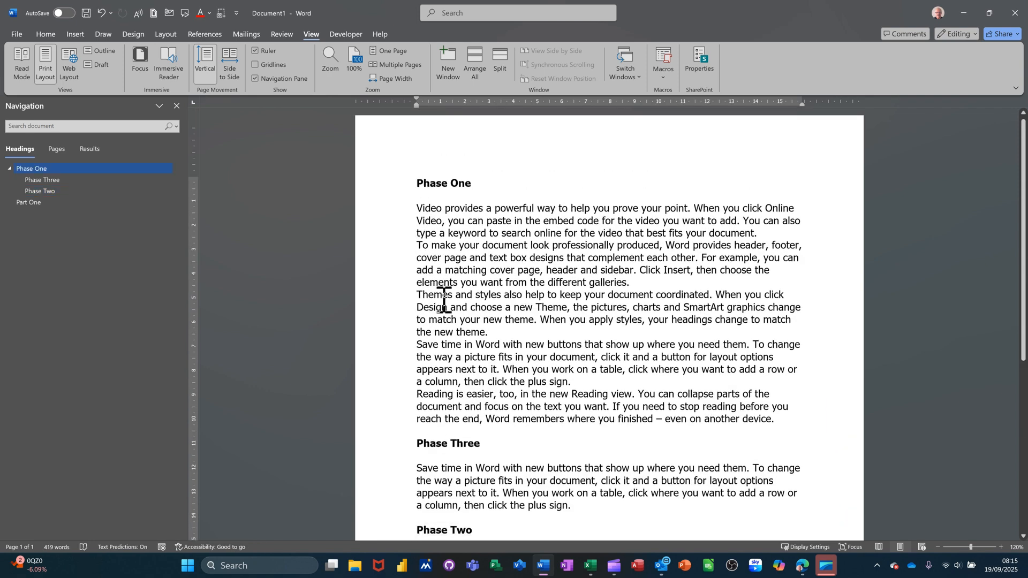
key("ctrl+z")
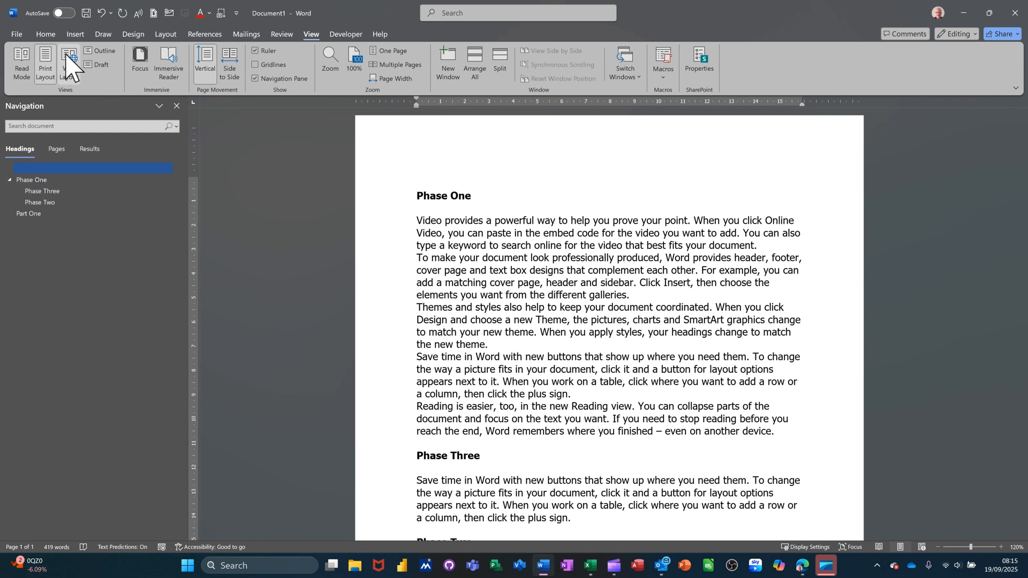
left_click(47, 35)
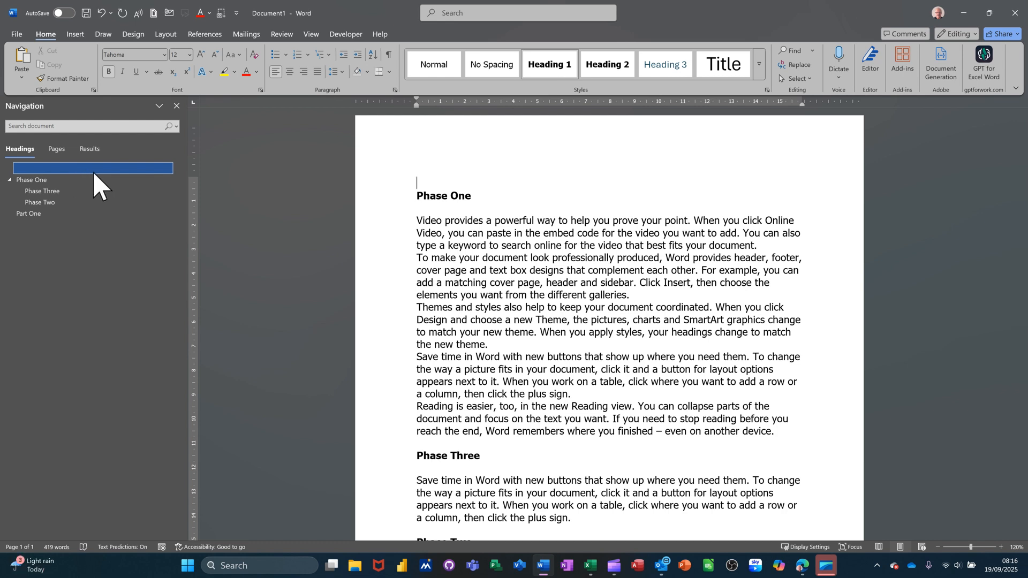
left_click(67, 167)
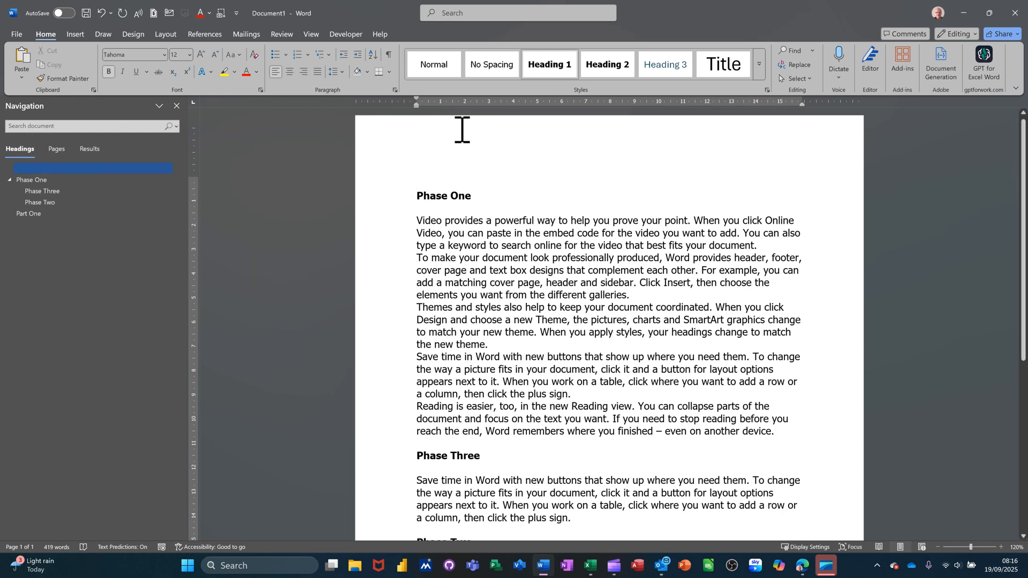
left_click(441, 75)
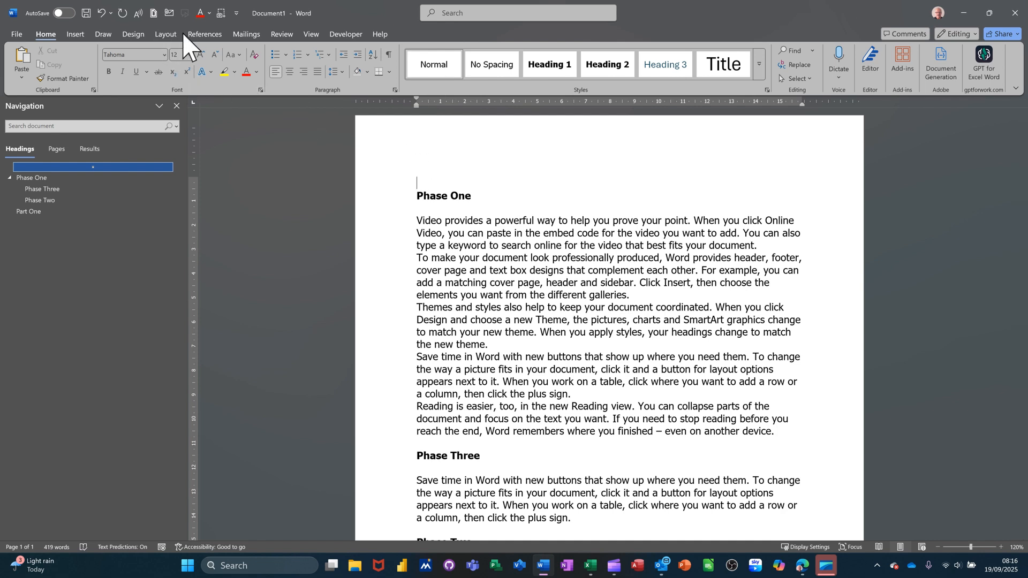
Insert an Automatic Table 1 table of contents above the Phase One heading and review it against the document
left_click(203, 34)
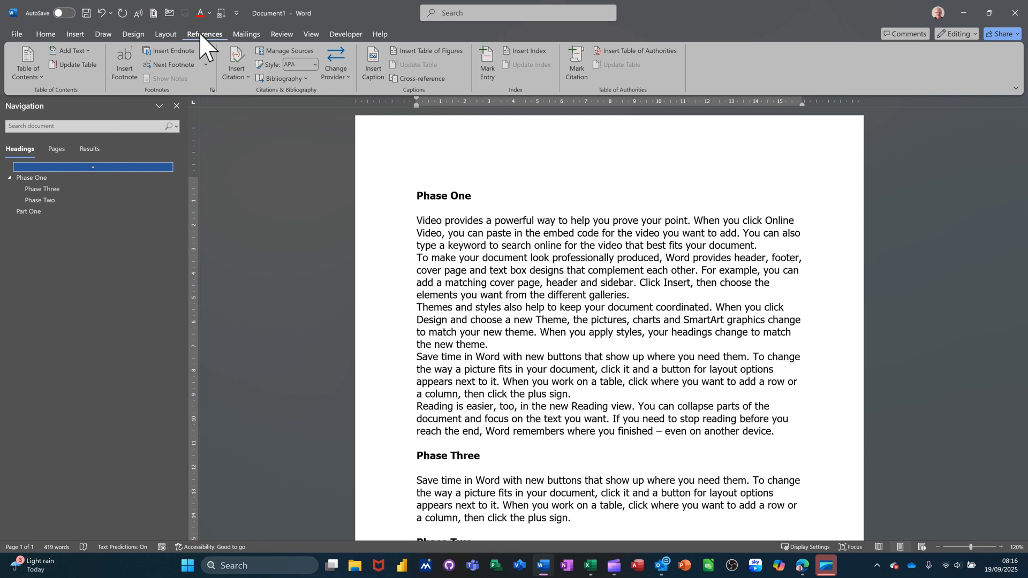
left_click(25, 60)
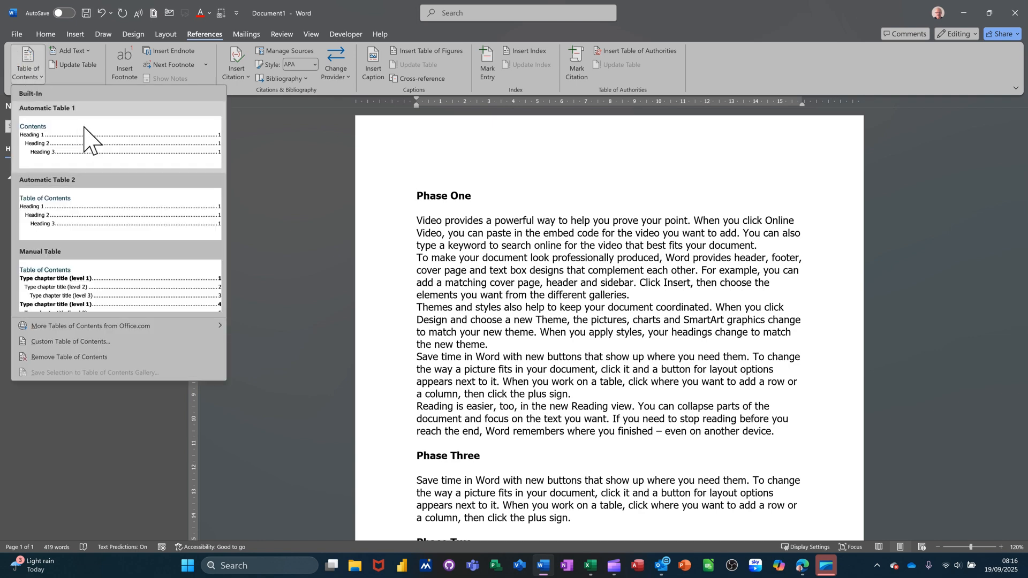
left_click(108, 157)
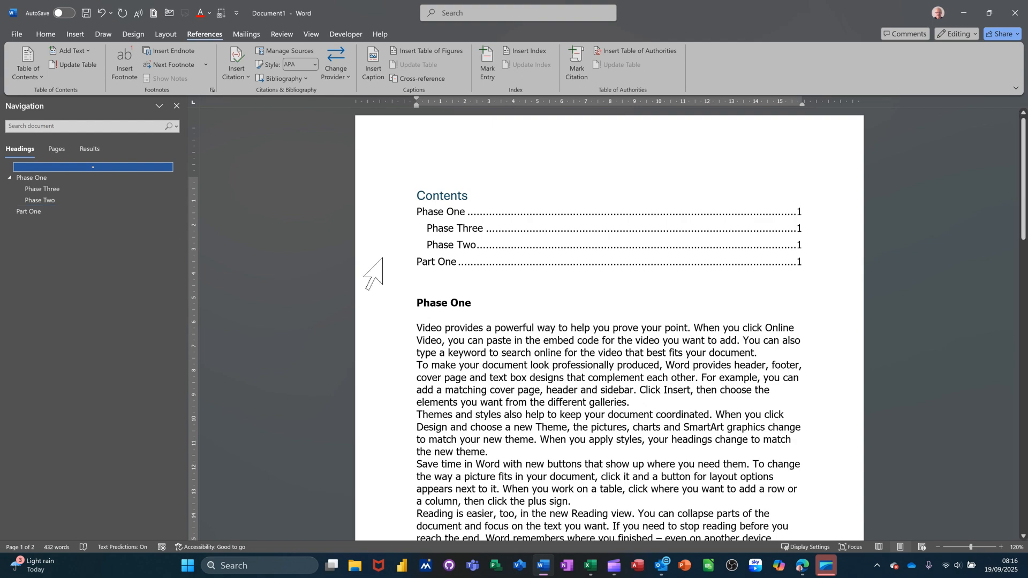
scroll(493, 258, "down", 5)
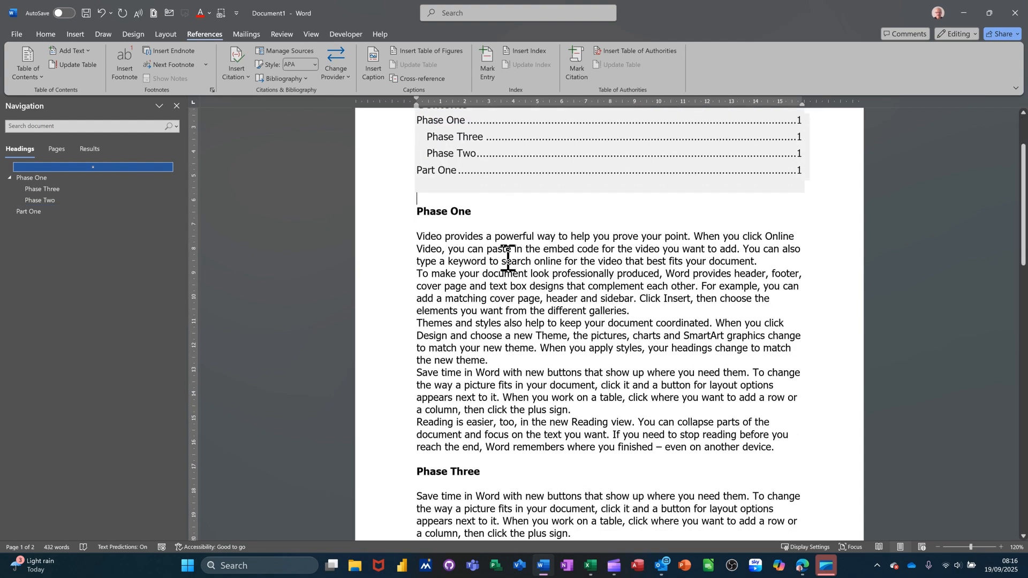
scroll(508, 258, "down", 4)
scroll(512, 262, "up", 8)
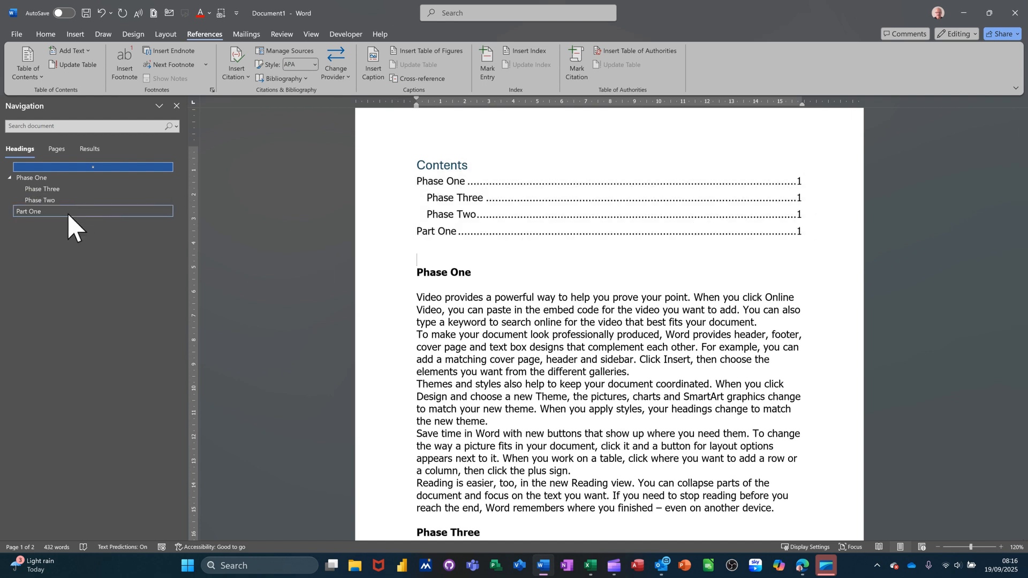
Follow the Phase Two entry in the table of contents and insert two page breaks before the Phase Three heading
left_click(799, 215, "ctrl")
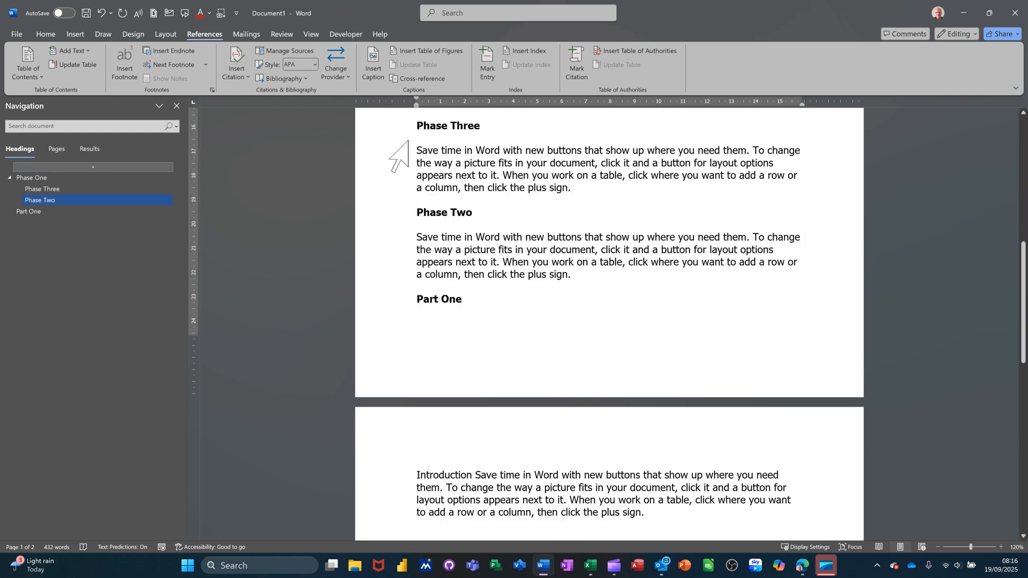
left_click(420, 125)
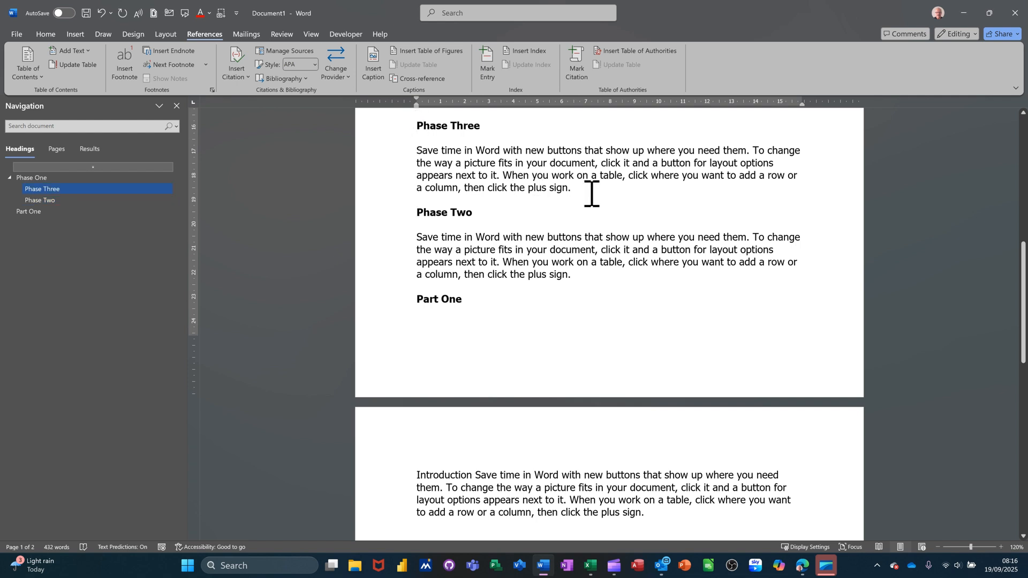
key("ctrl+Return")
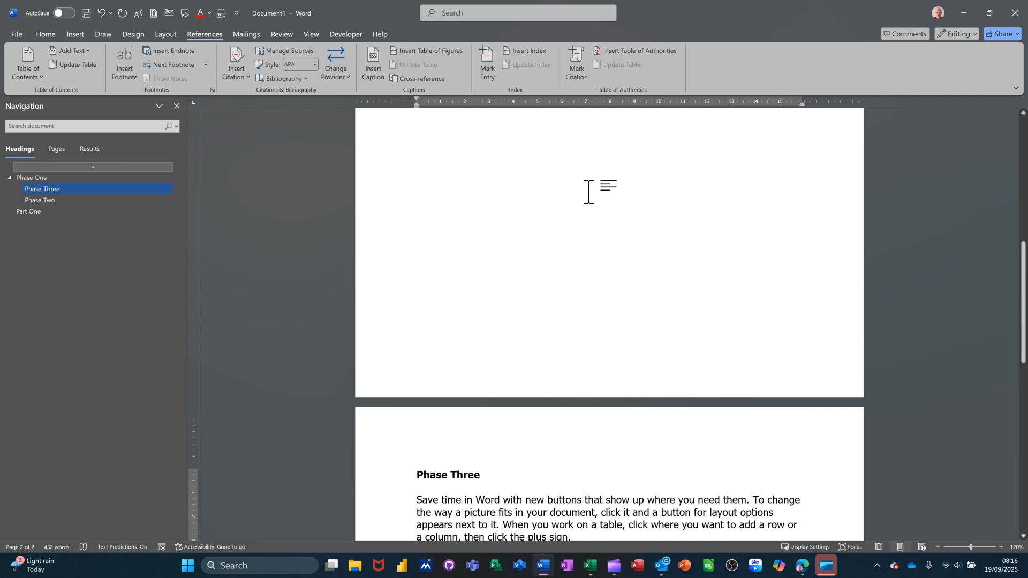
key("ctrl+Return")
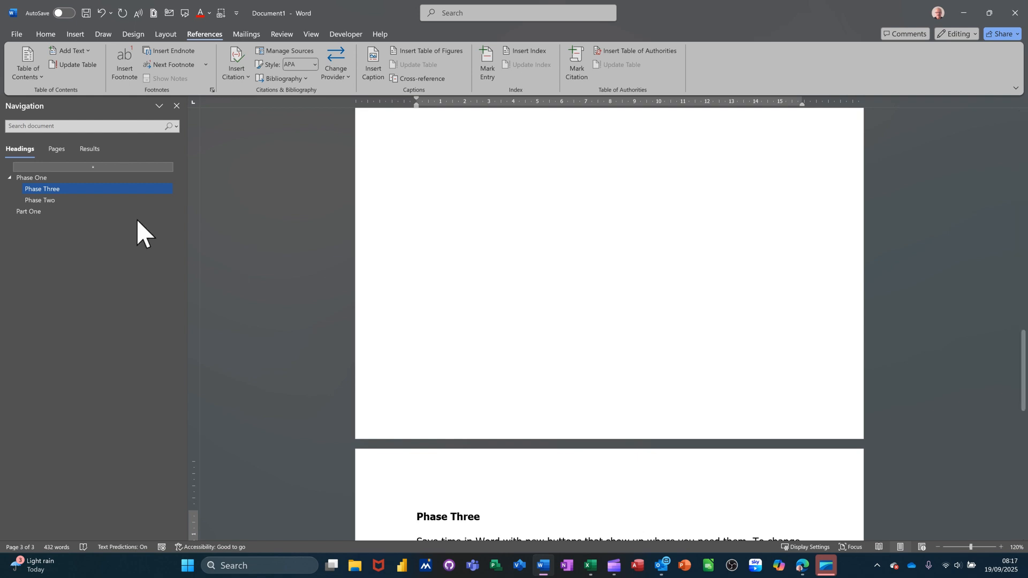
Return to the table of contents and update its page numbers only
left_click(44, 178)
left_click(662, 197)
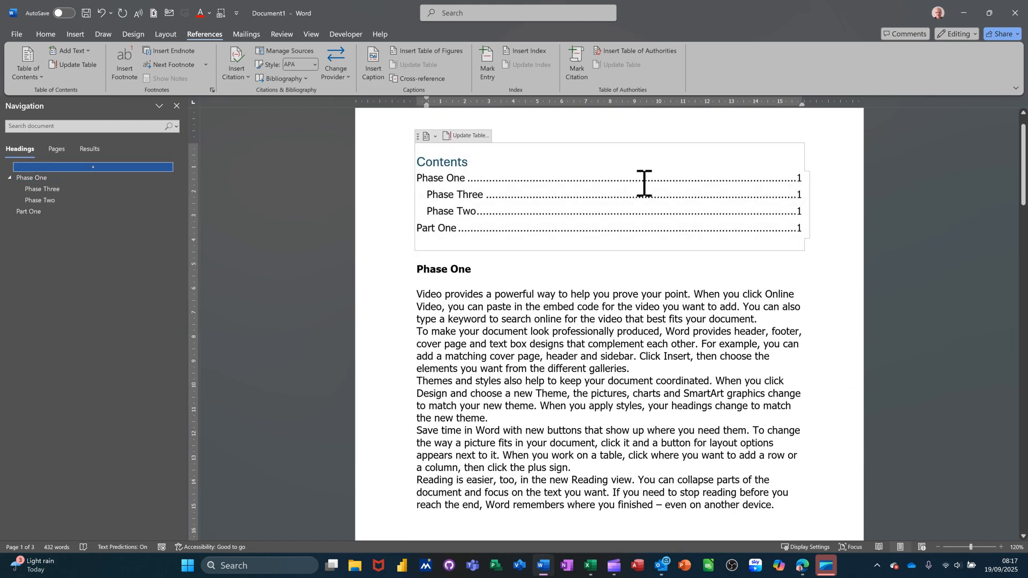
left_click(457, 136)
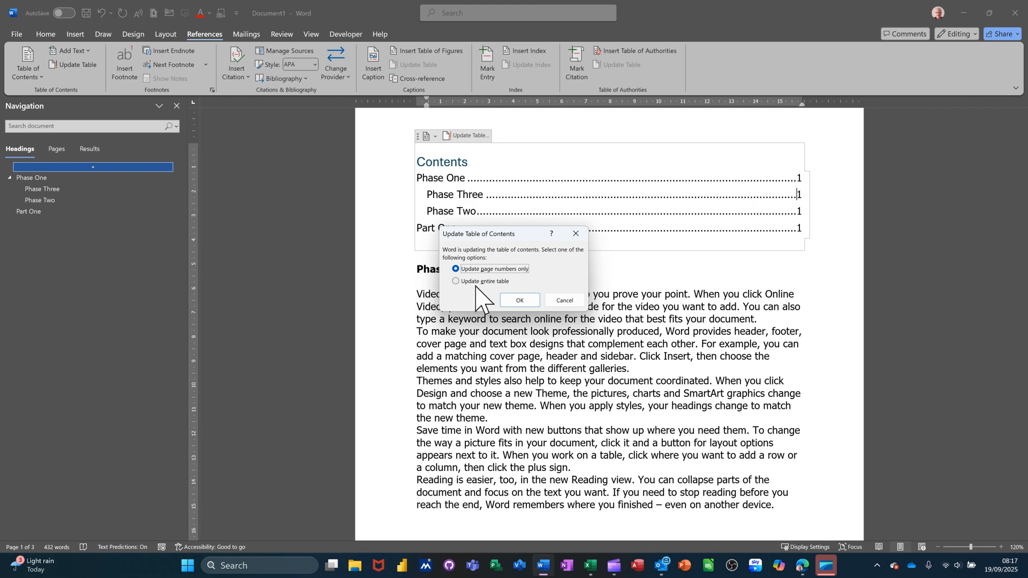
left_click(520, 301)
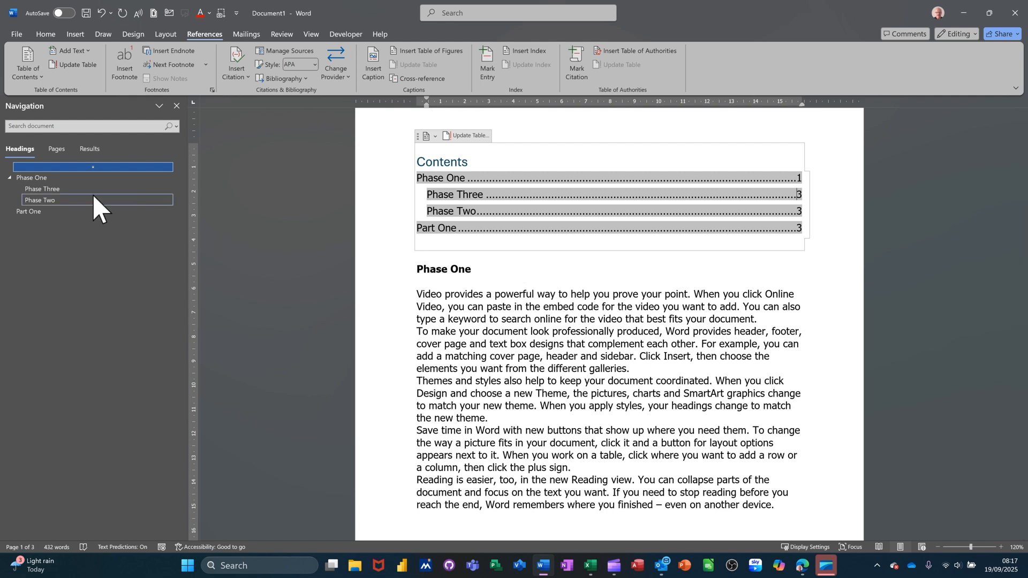
Jump to the Phase One heading and then to the Part One heading using the Navigation pane
left_click(48, 178)
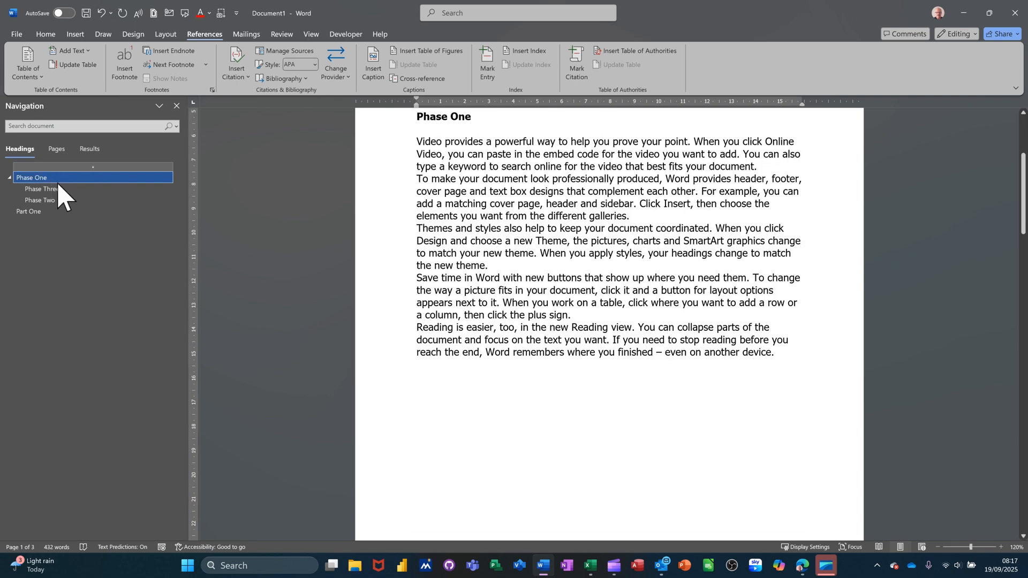
left_click(50, 213)
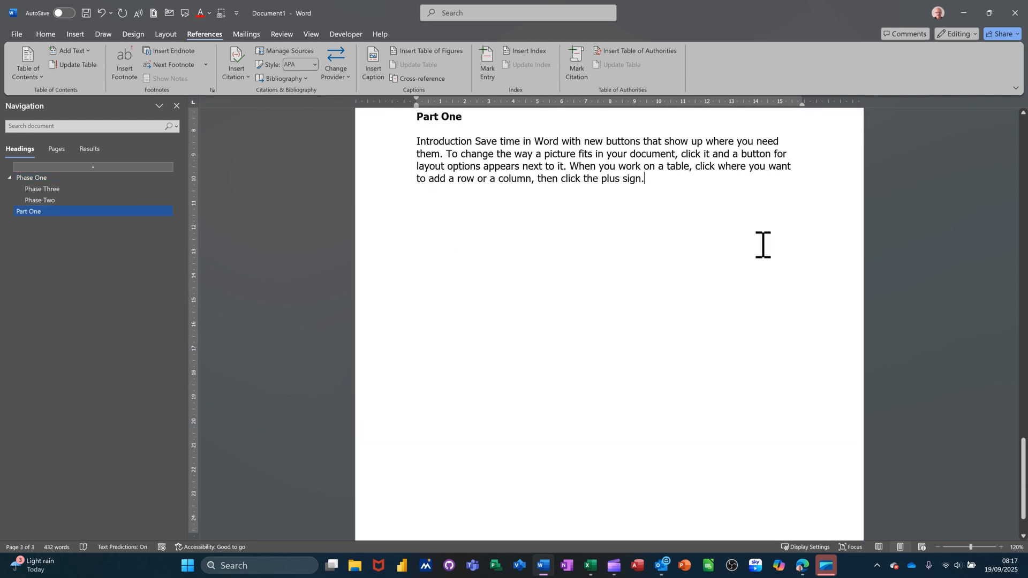
Add a "Part Two" line below the Part One paragraph and paste the "Save time in Word" paragraph beneath it
key("Return")
key("Return")
type("P")
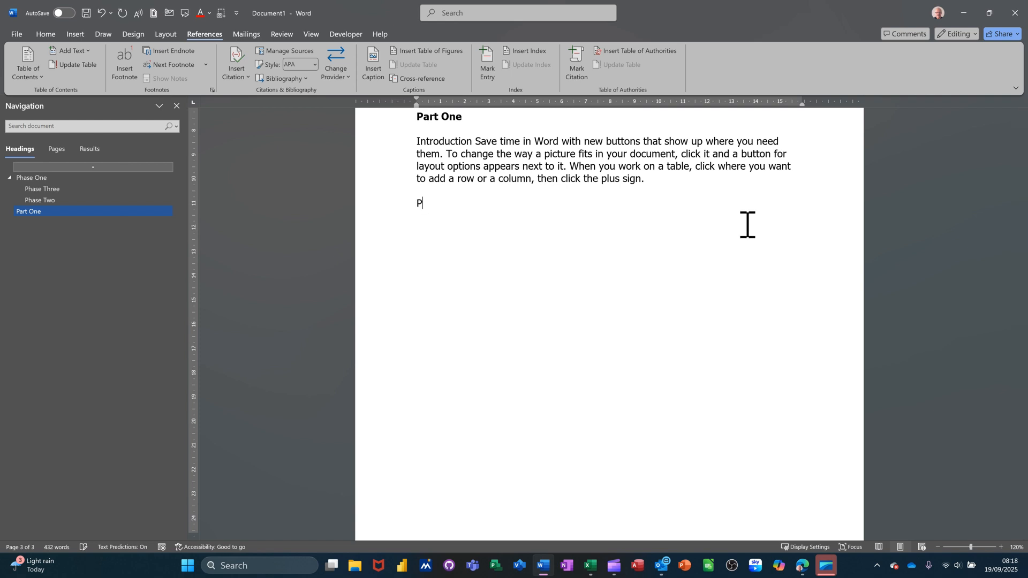
type("art Two")
type("Save time in Word with new buttons that show up where you need them. To change the way a picture fits in your document, click it and a button for layout options appears next to it. When you work on a table, click where you want to add a row or a column, then click the plus sign.")
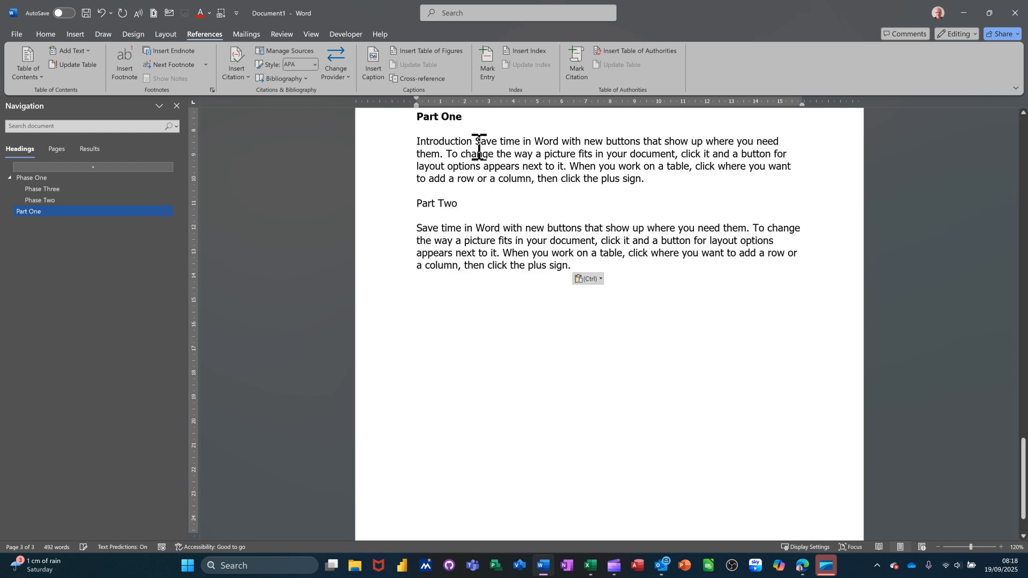
Apply the Heading 2 style to the "Part Two" line
left_click(389, 204)
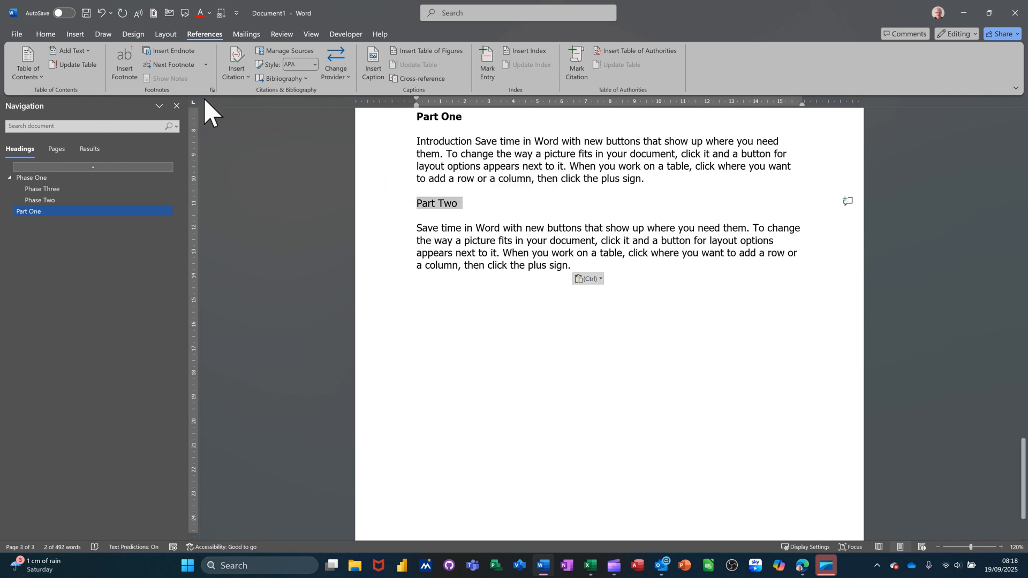
left_click(47, 34)
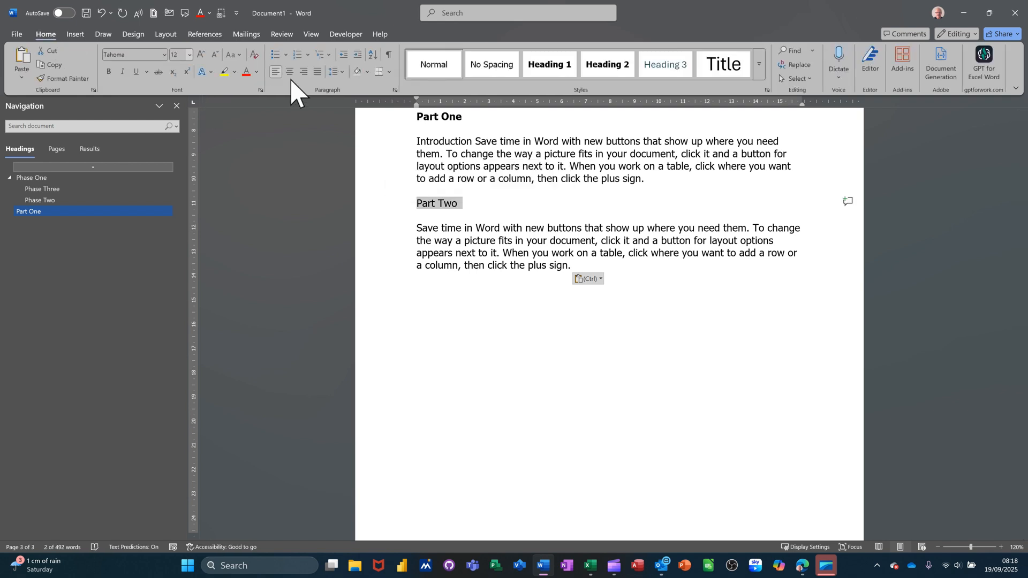
left_click(609, 66)
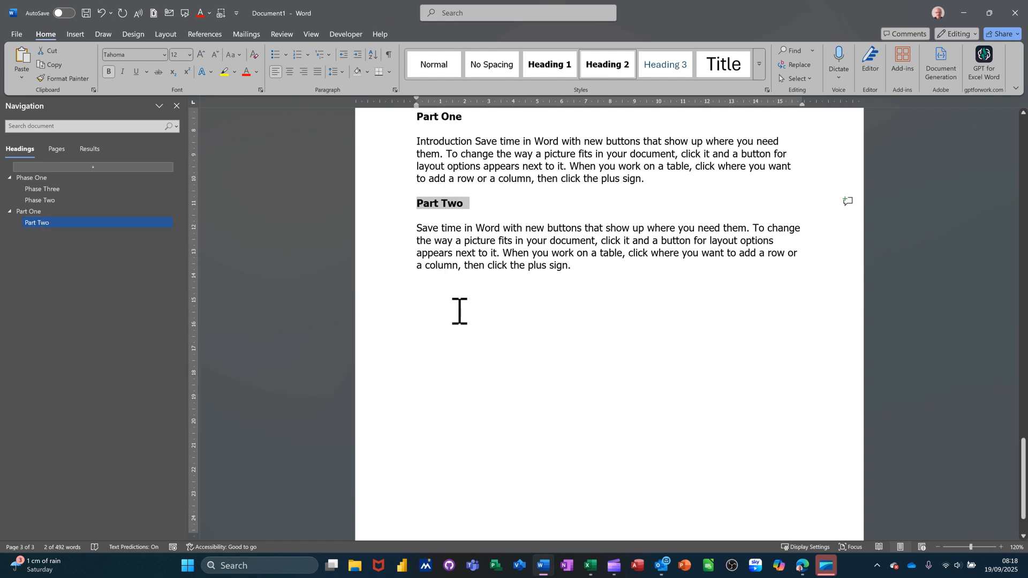
left_click(443, 285)
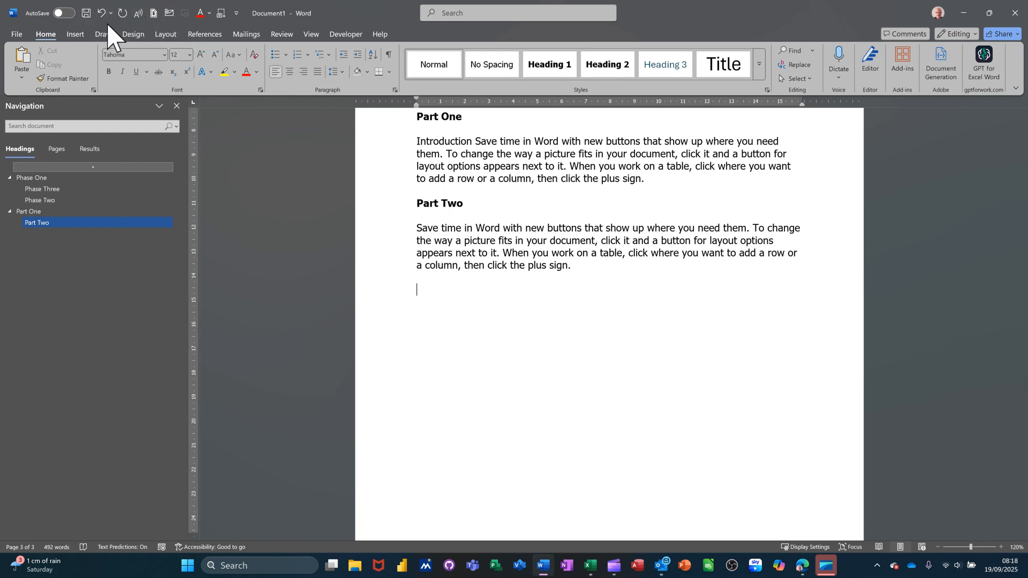
Add the Send to Microsoft PowerPoint command from All Commands to the Quick Access Toolbar
left_click(236, 13)
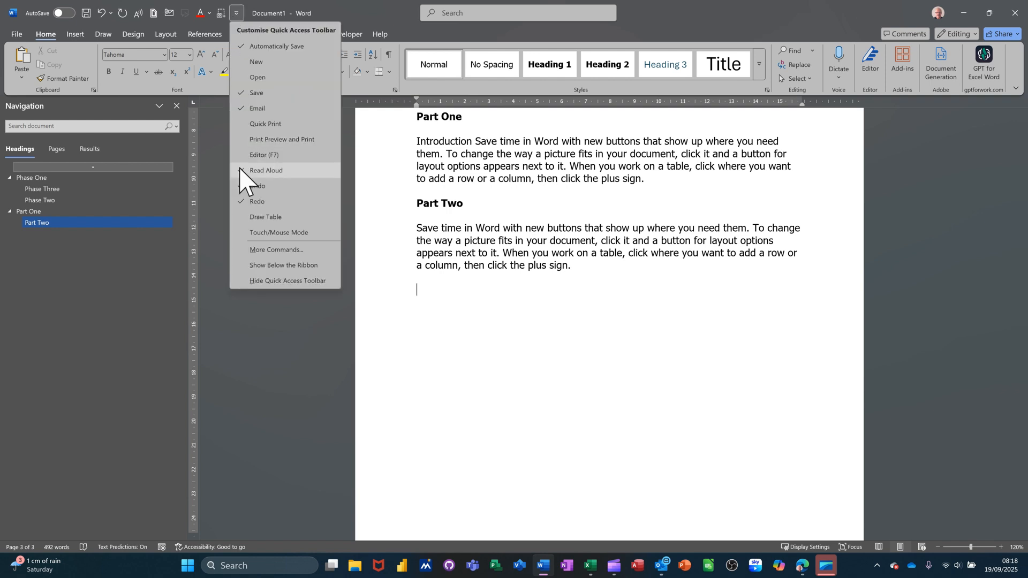
left_click(274, 251)
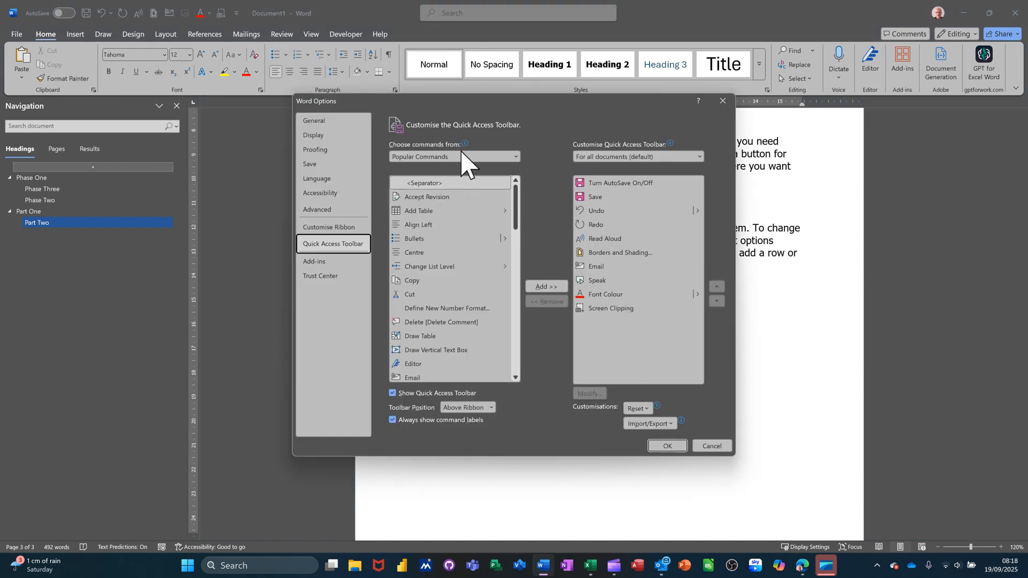
left_click(464, 156)
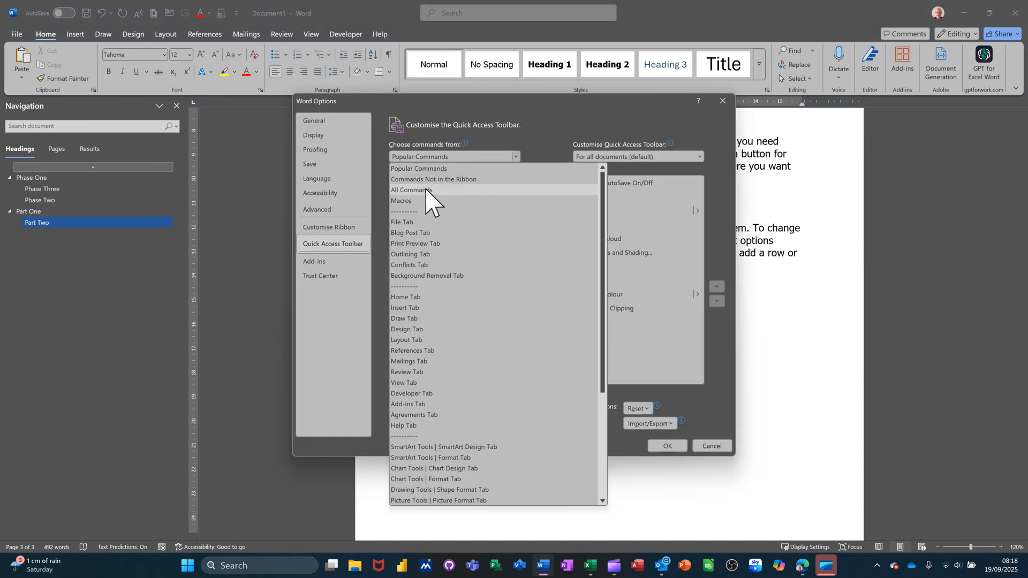
left_click(434, 199)
scroll(443, 267, "down", 4)
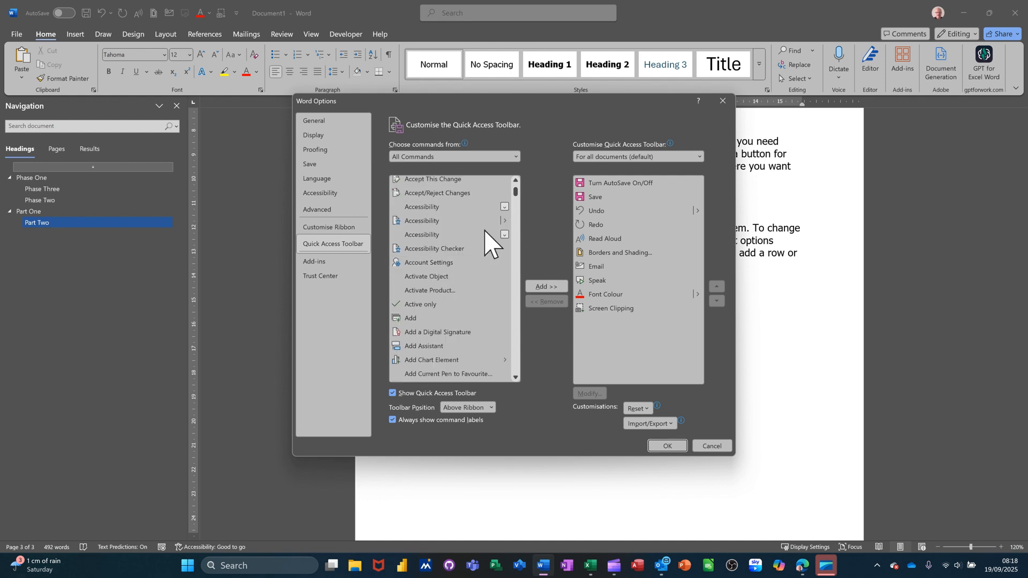
left_click(515, 186)
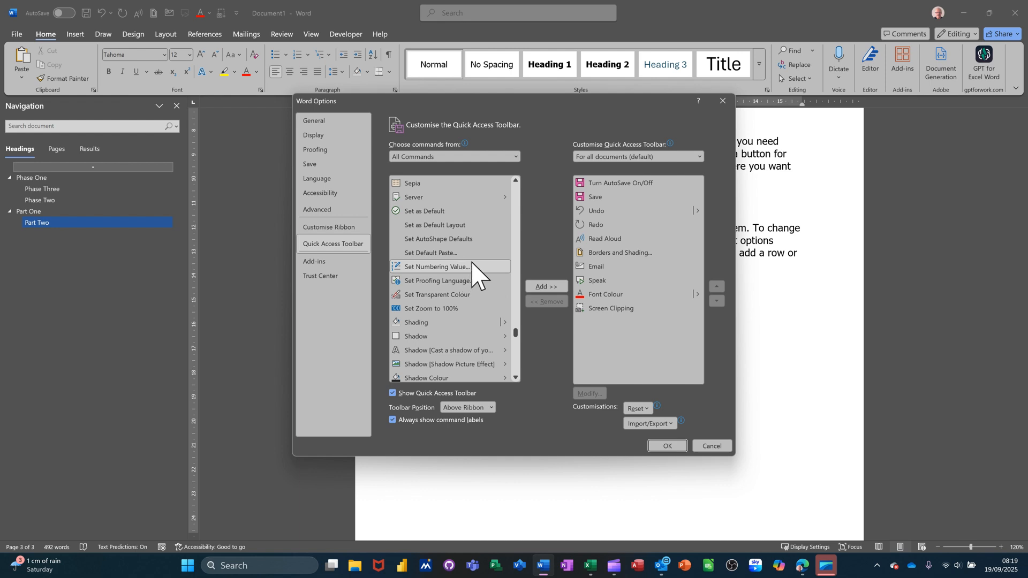
scroll(474, 268, "up", 4)
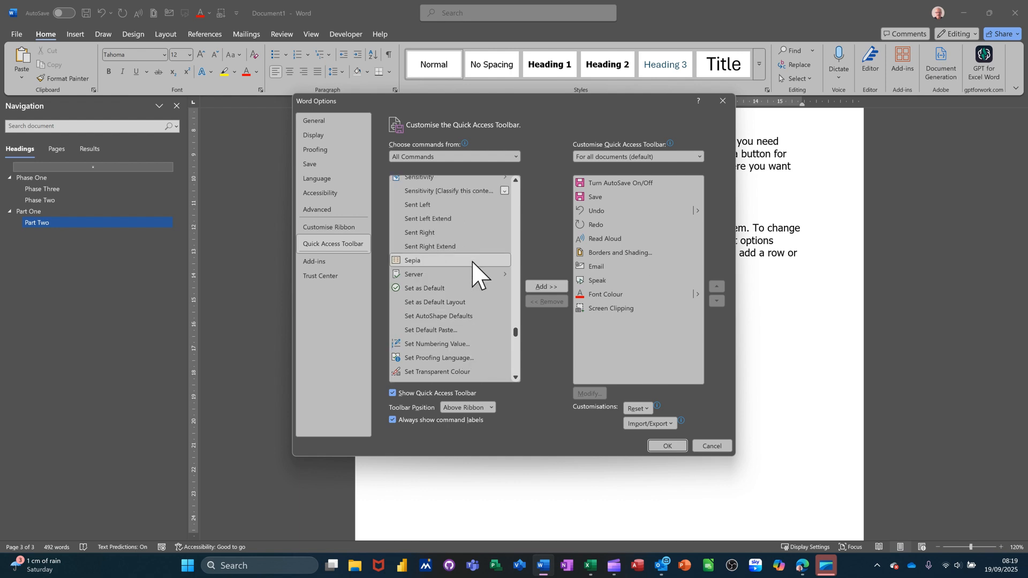
scroll(454, 243, "up", 1)
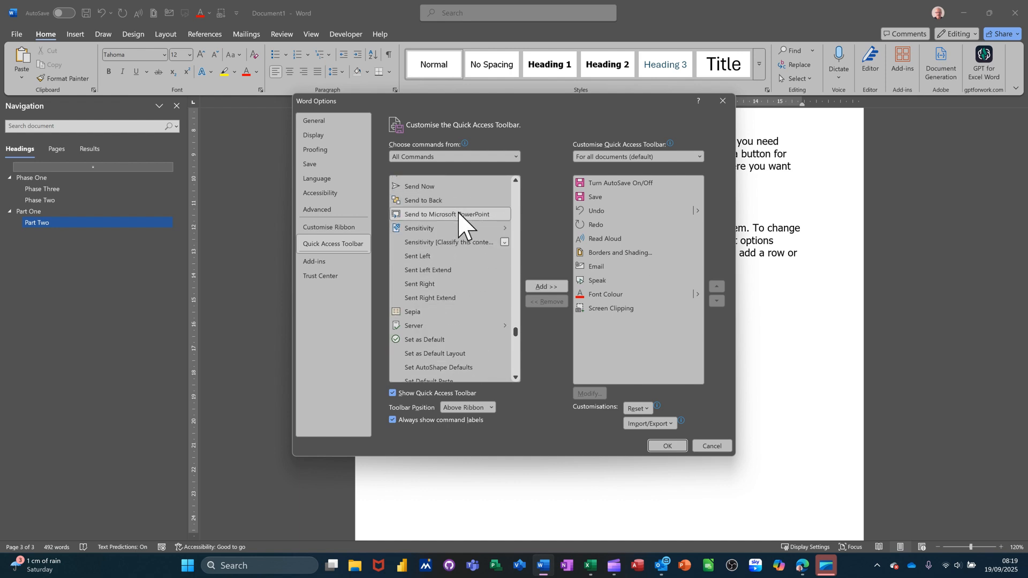
left_click(448, 216)
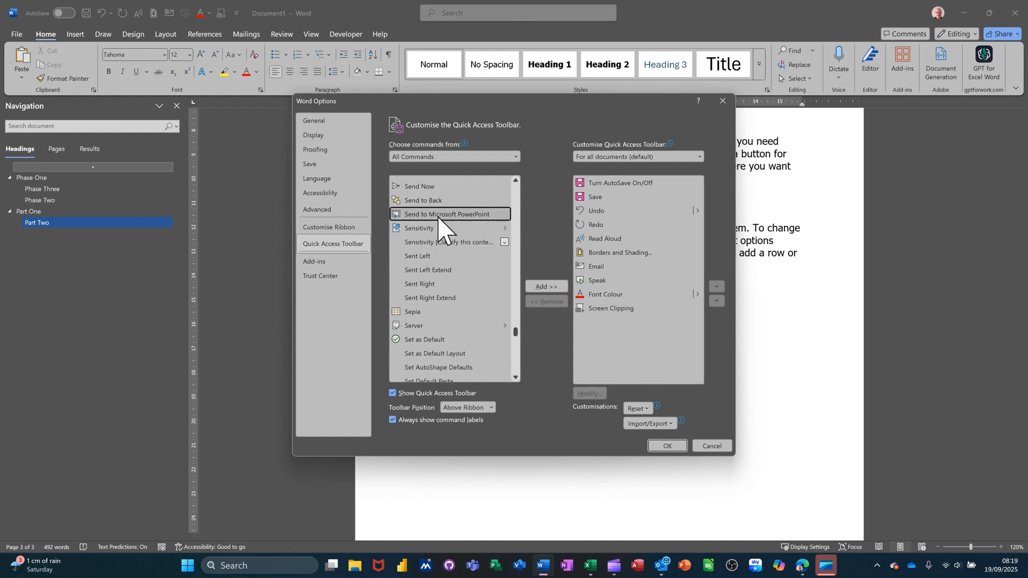
left_click(545, 287)
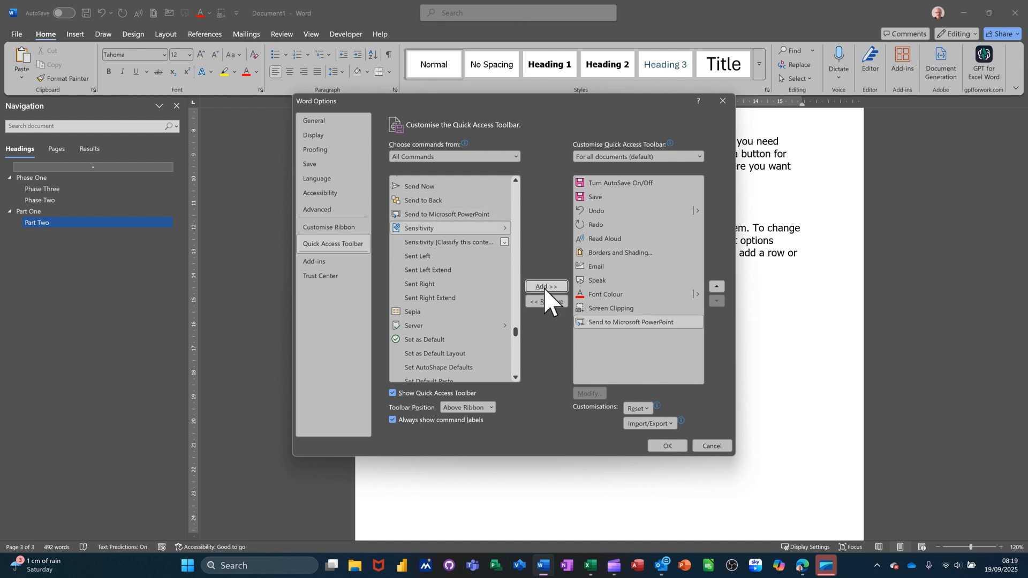
left_click(666, 447)
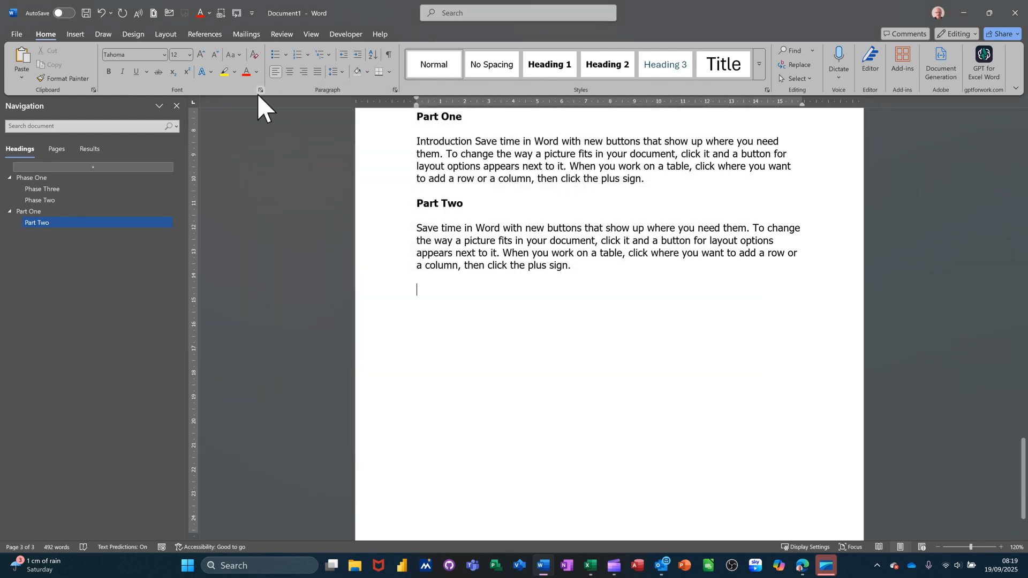
Send the document to PowerPoint and review the Contents, Phase One and Part One slides
left_click(238, 13)
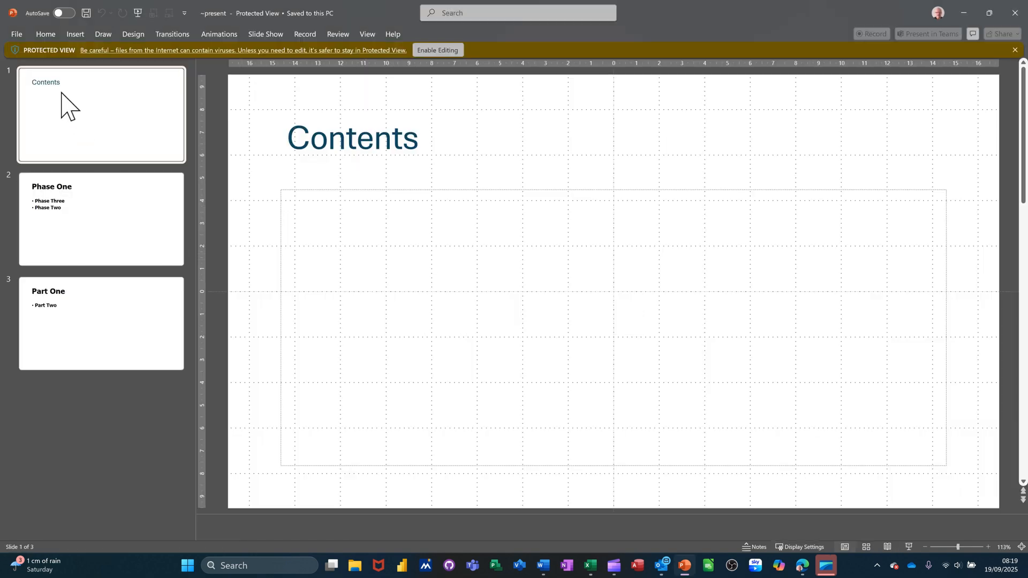
left_click(104, 203)
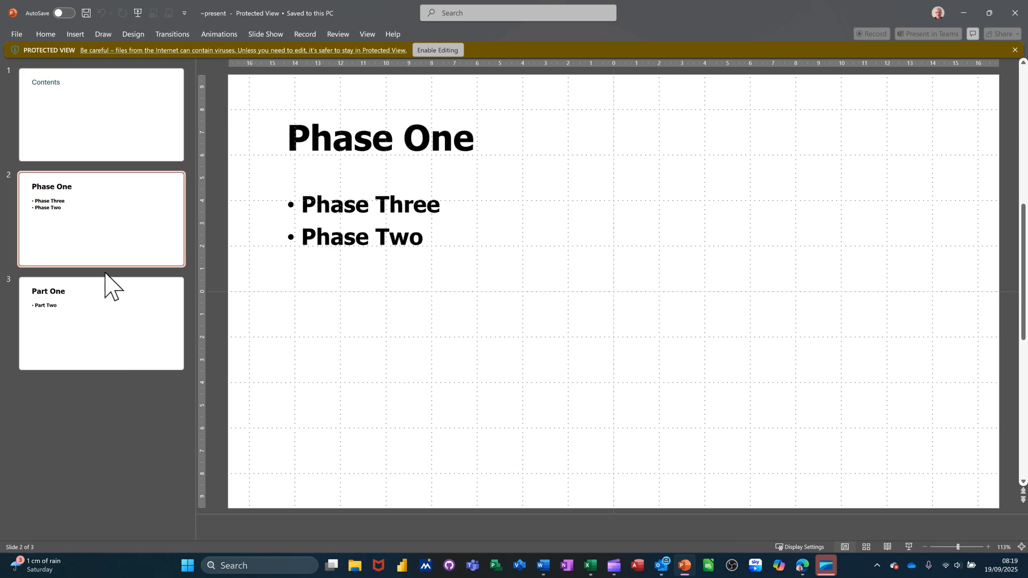
left_click(106, 304)
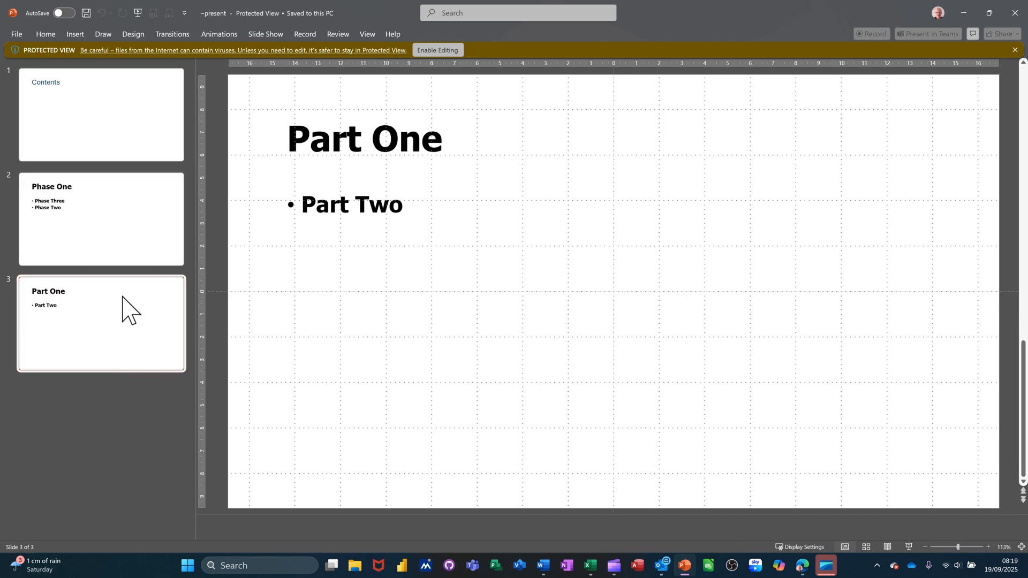
left_click(108, 152)
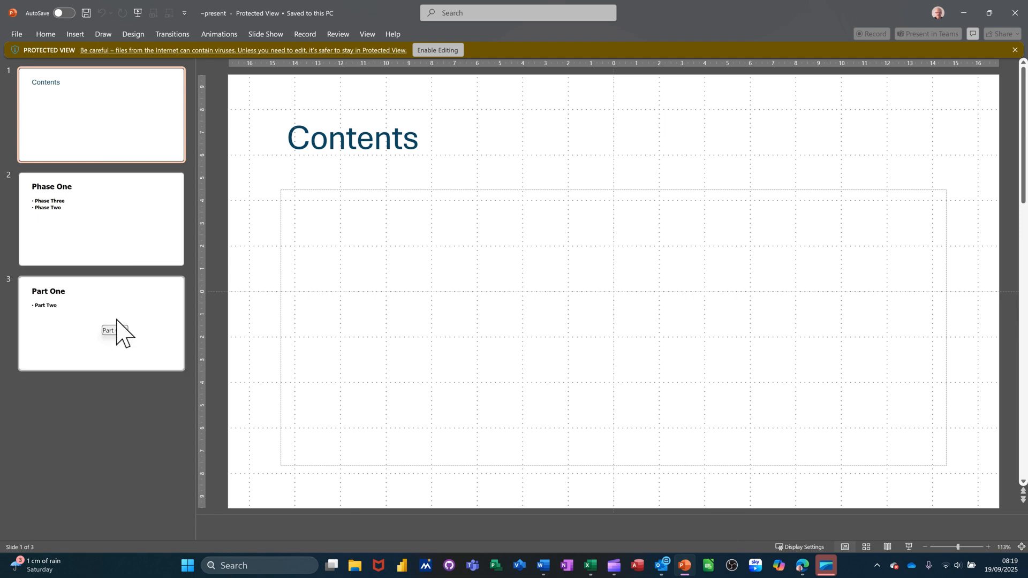
Show the generated presentation as an outline and close PowerPoint to return to the Word document
left_click(846, 547)
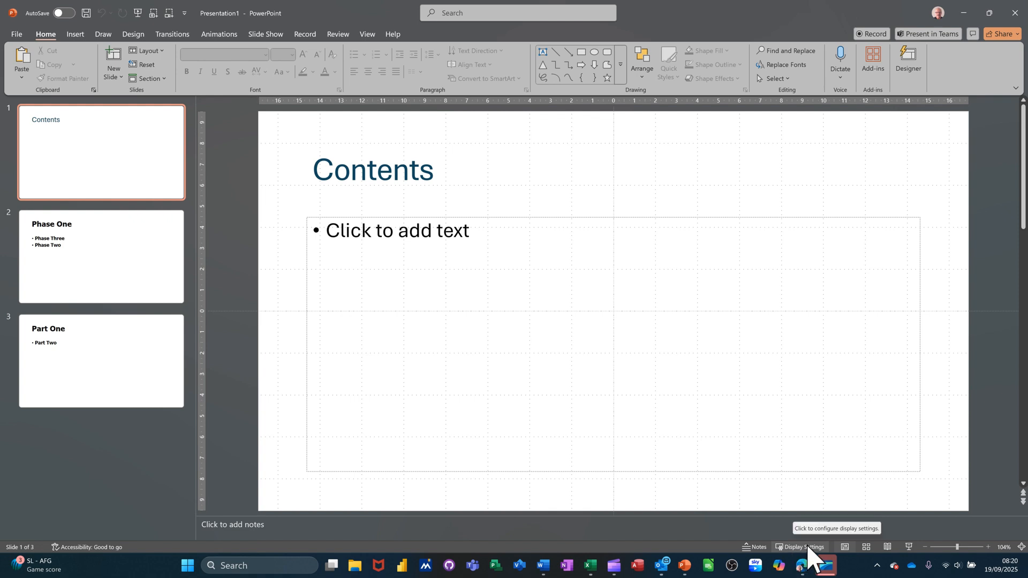
left_click(845, 546)
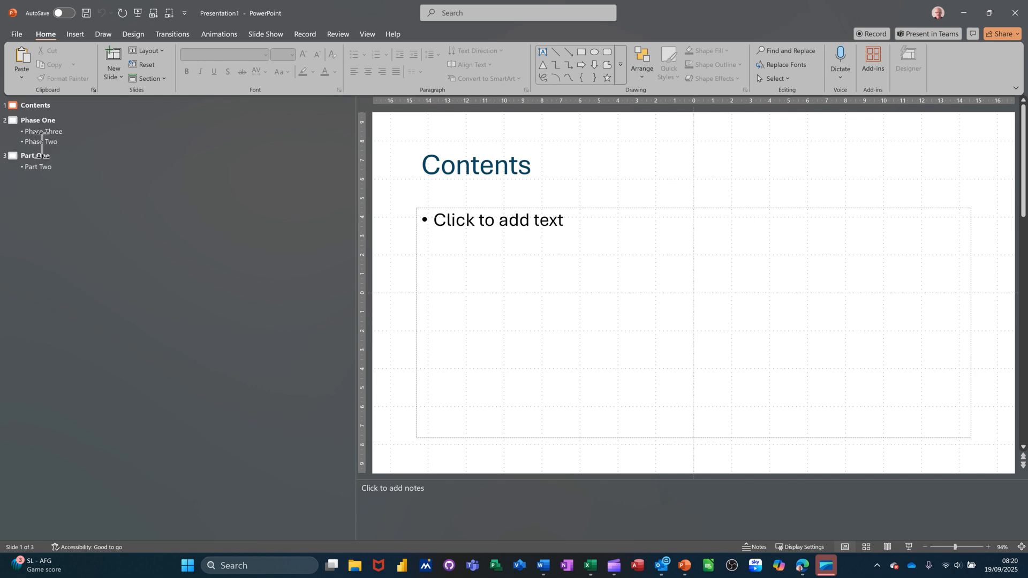
left_click(1016, 13)
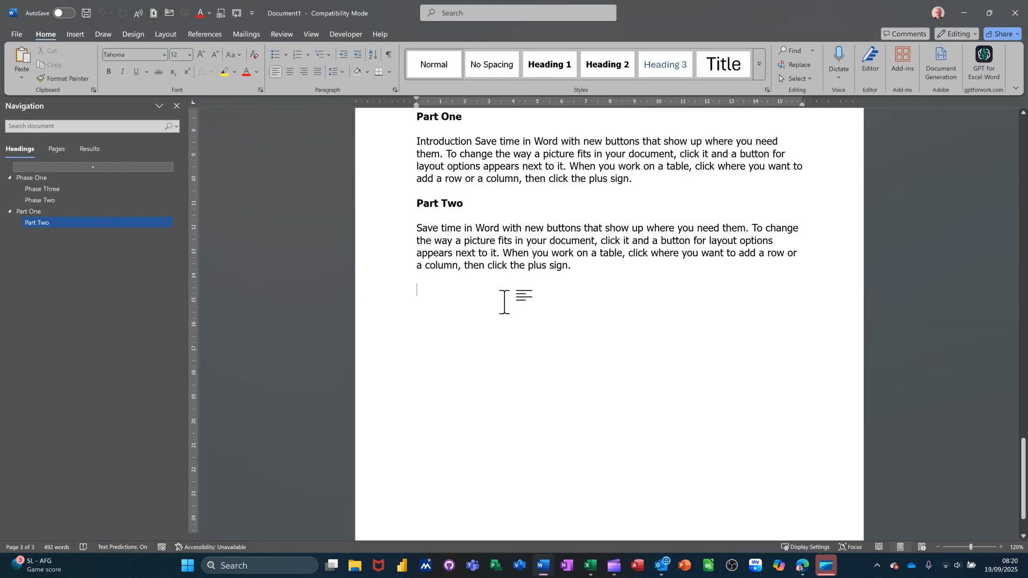
Go back to the Phase One heading on the first page and collapse and re-expand its section
scroll(497, 301, "up", 10)
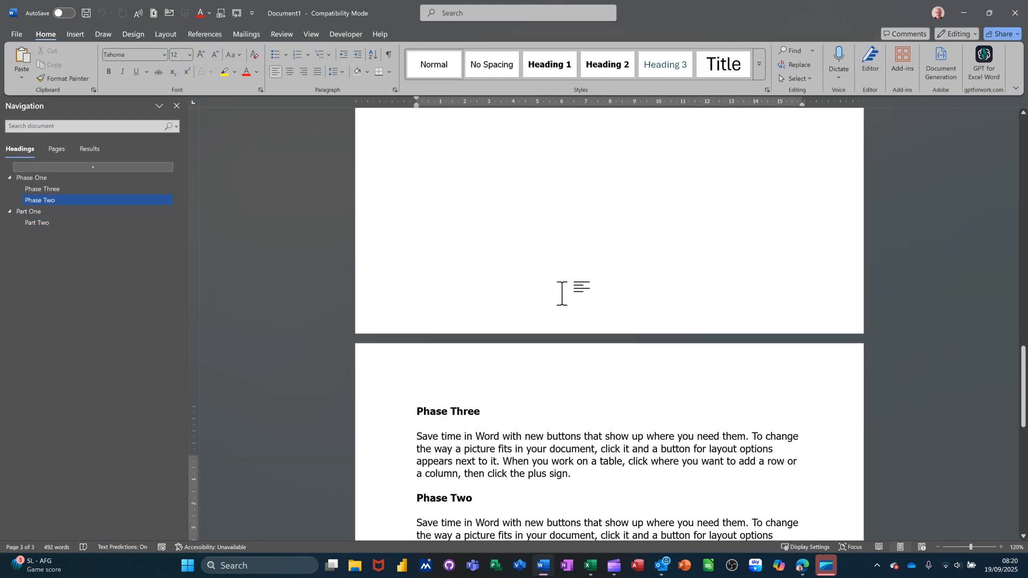
scroll(555, 281, "up", 10)
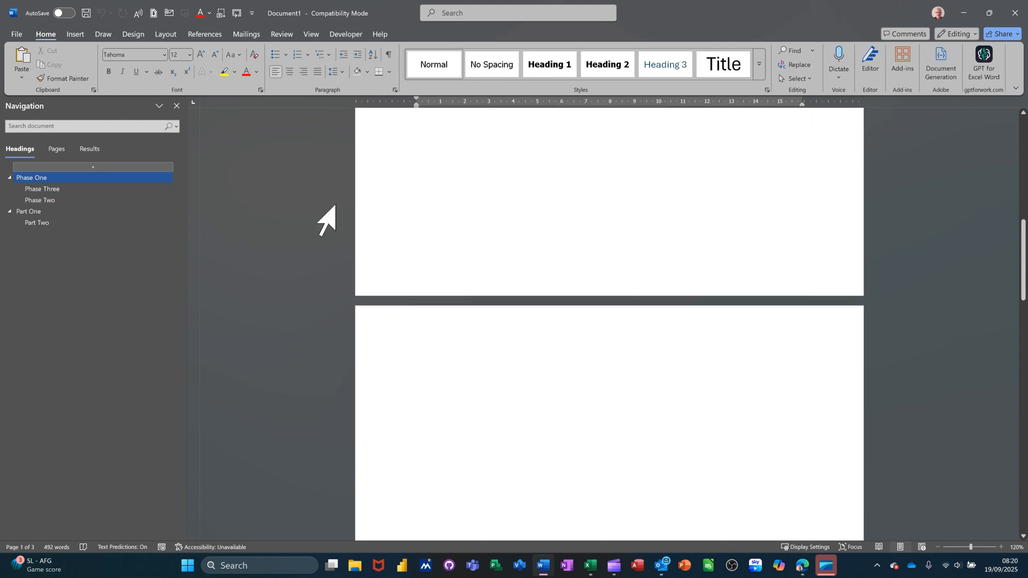
left_click(59, 178)
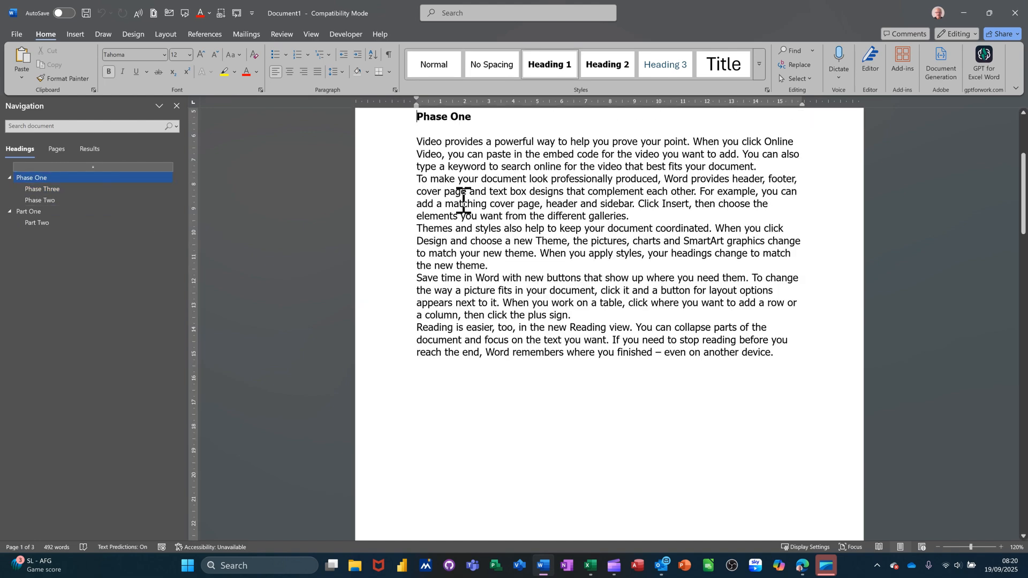
scroll(589, 215, "up", 3)
scroll(588, 218, "up", 1)
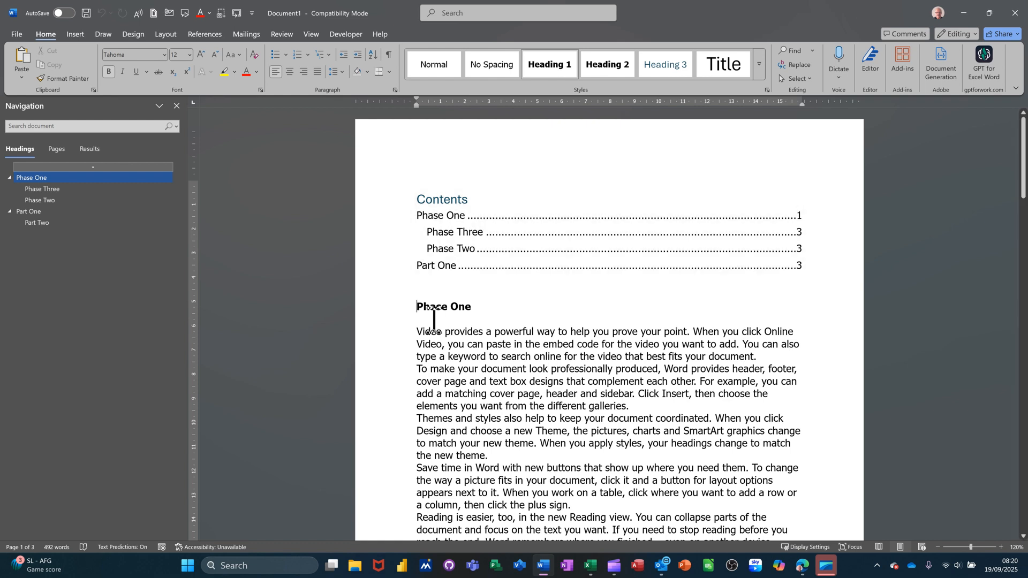
left_click(410, 308)
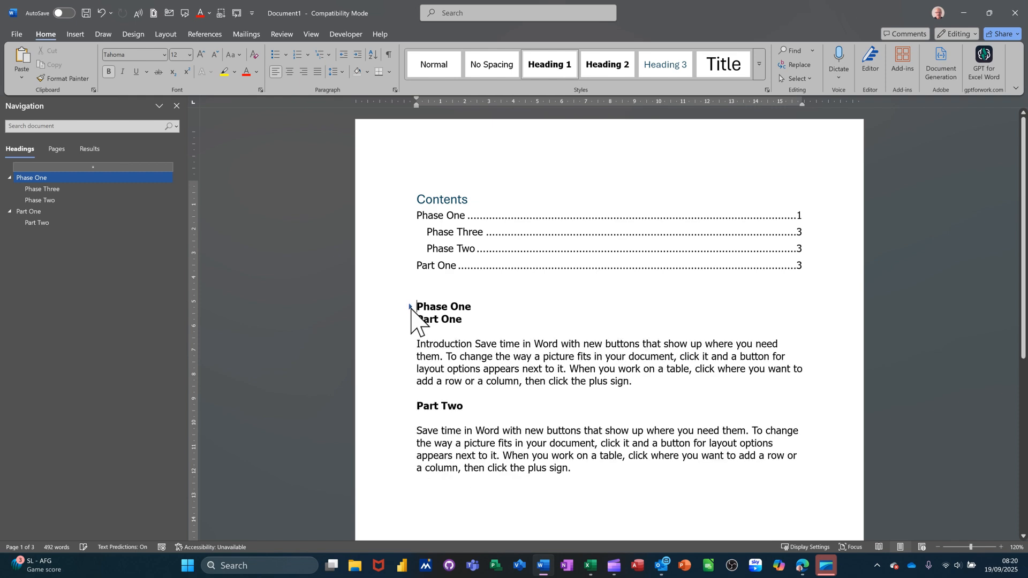
left_click(411, 307)
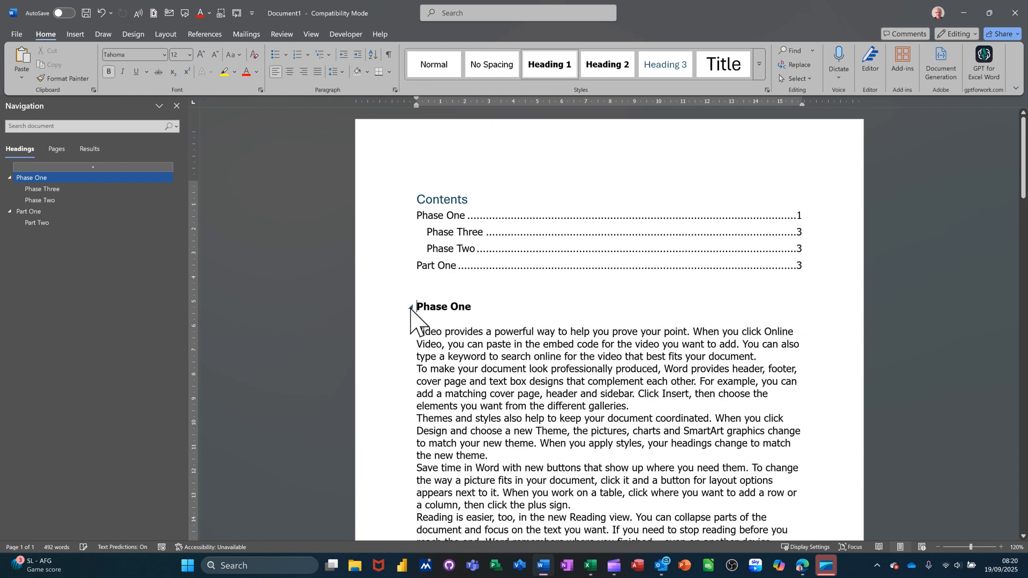
Move the Part Two section above Part One in the heading outline so it follows Phase Two
left_click(42, 224)
left_click_drag(50, 223, 48, 206)
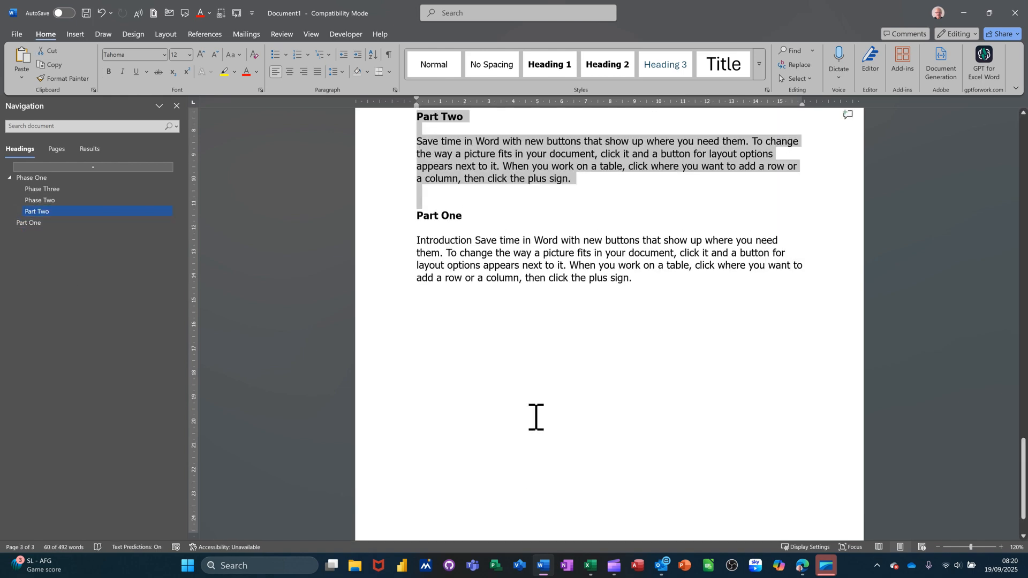
scroll(507, 405, "up", 6)
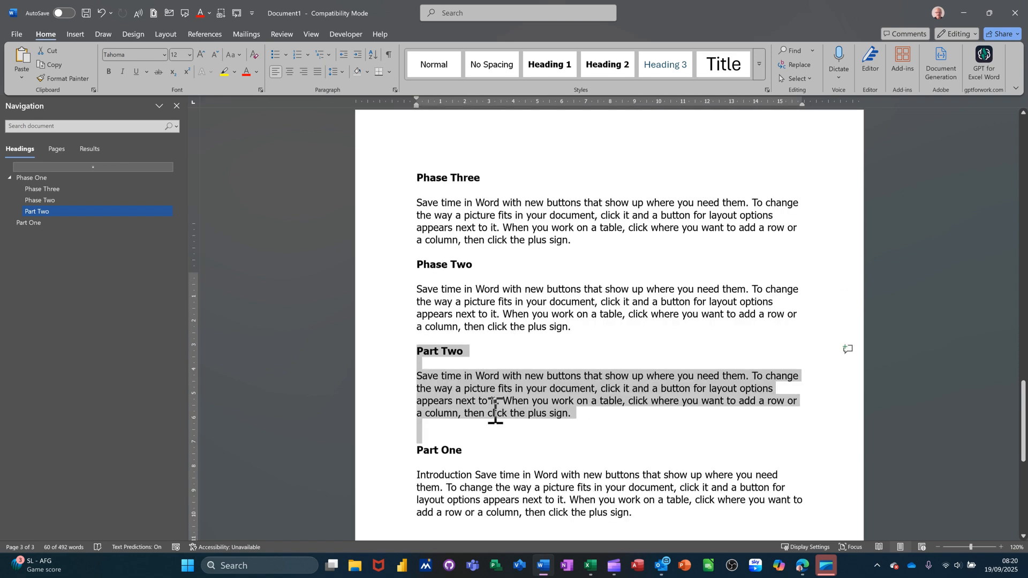